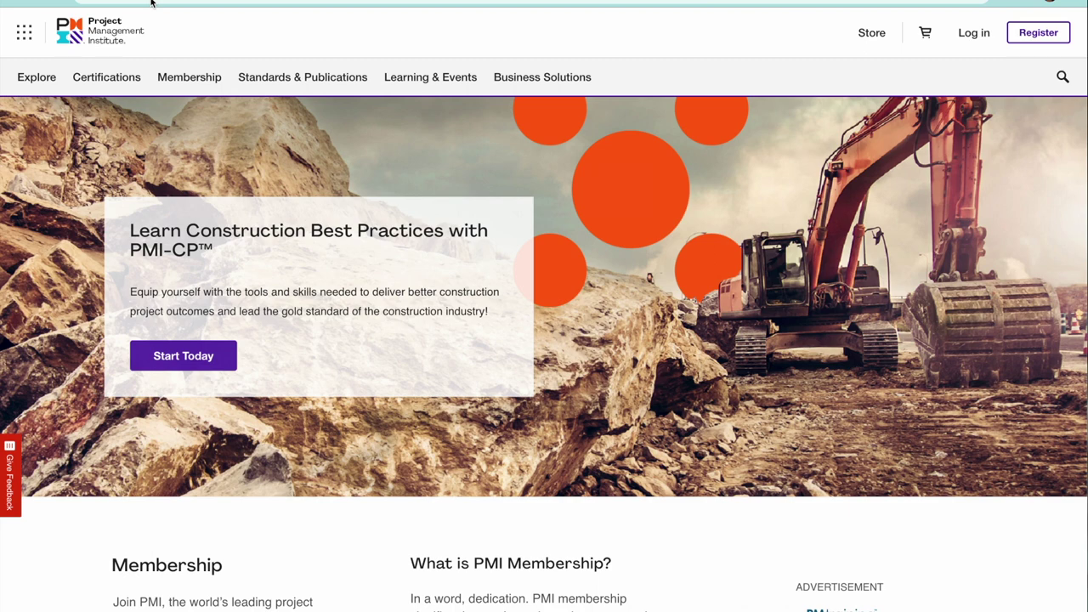
Go from the home page through Certifications to the CAPM page, then start account registration.
click(102, 83)
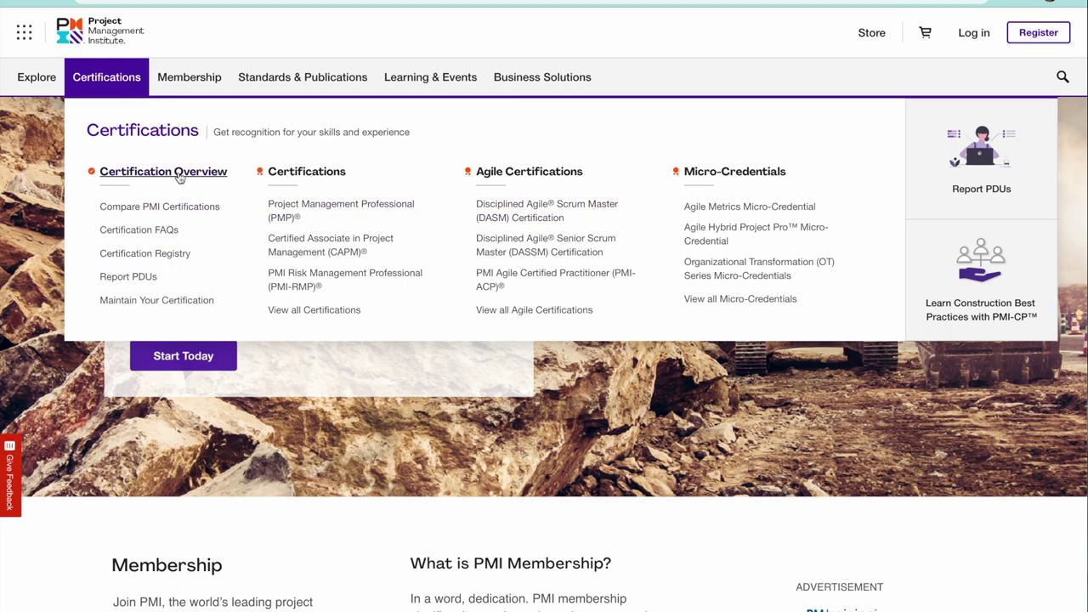
click(309, 255)
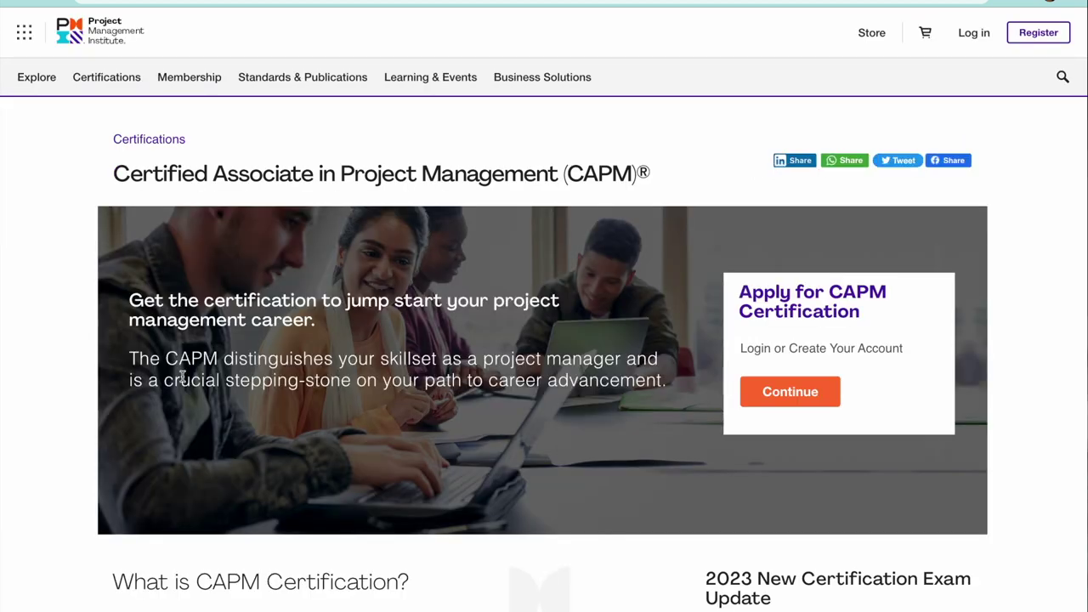
click(1044, 33)
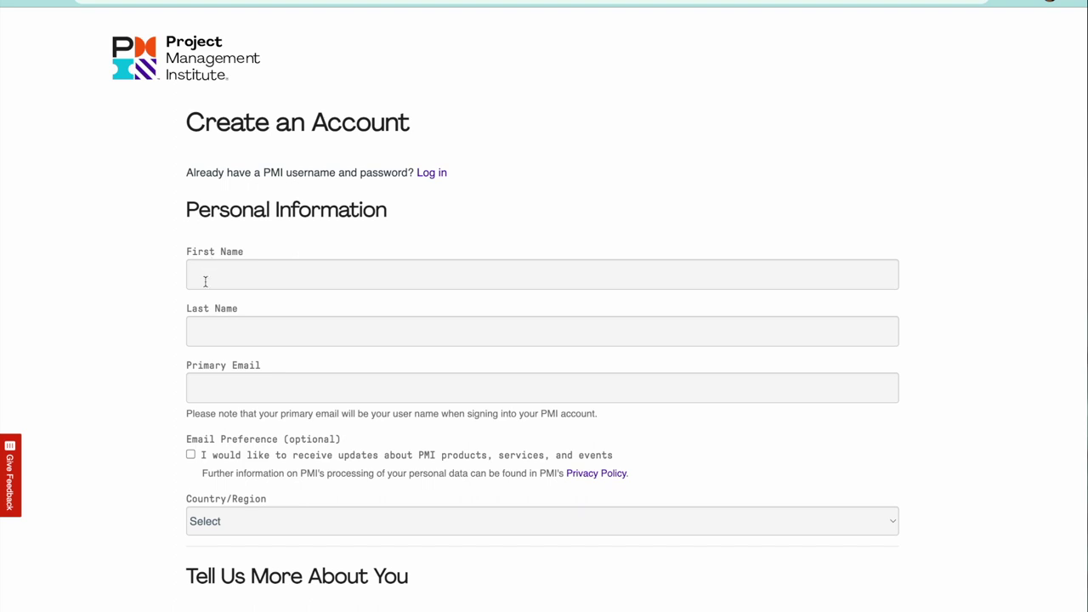
Scroll down through the empty Create an Account form and back up.
scroll(205, 281, down, 2)
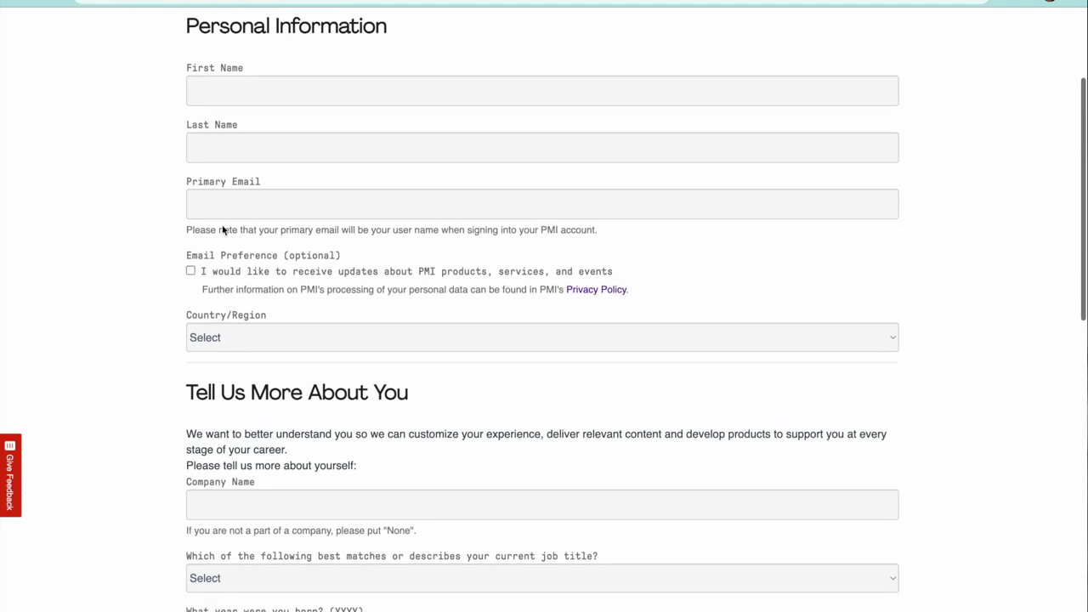
scroll(329, 272, down, 5)
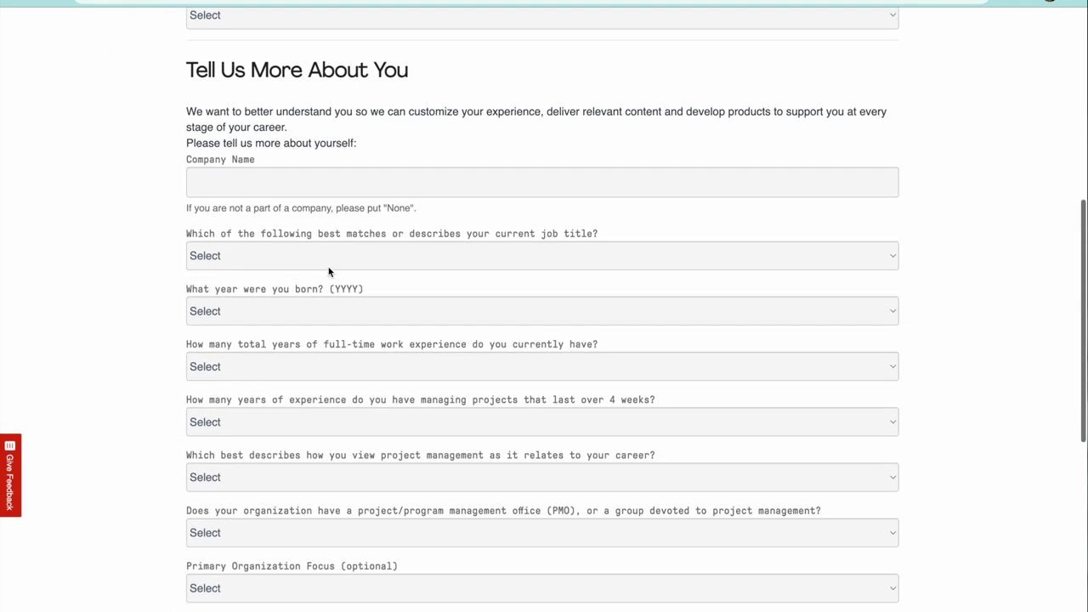
scroll(329, 272, down, 1)
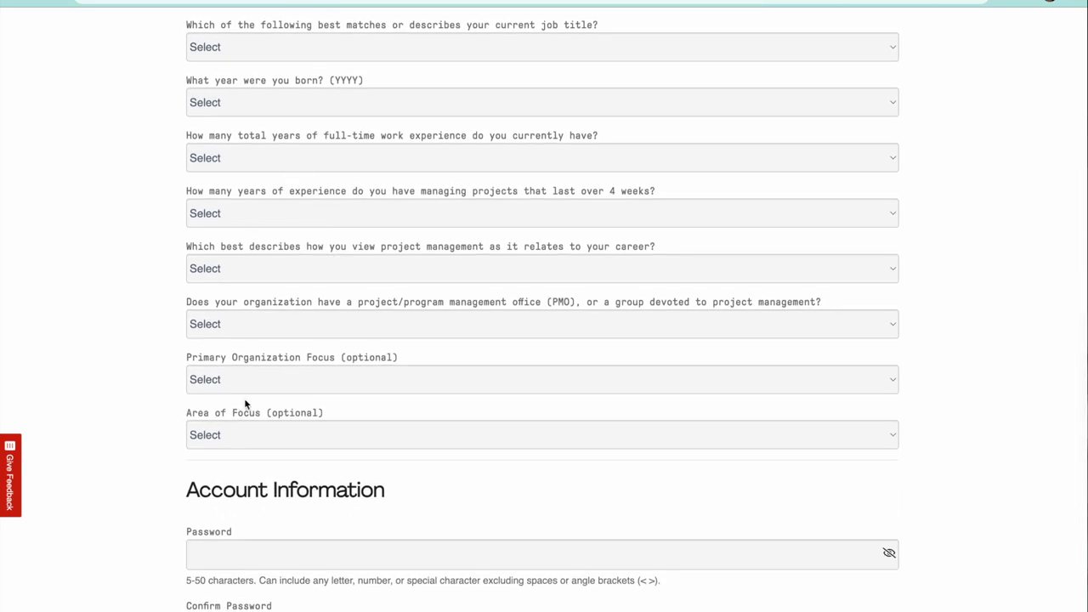
scroll(245, 405, down, 2)
scroll(244, 405, down, 2)
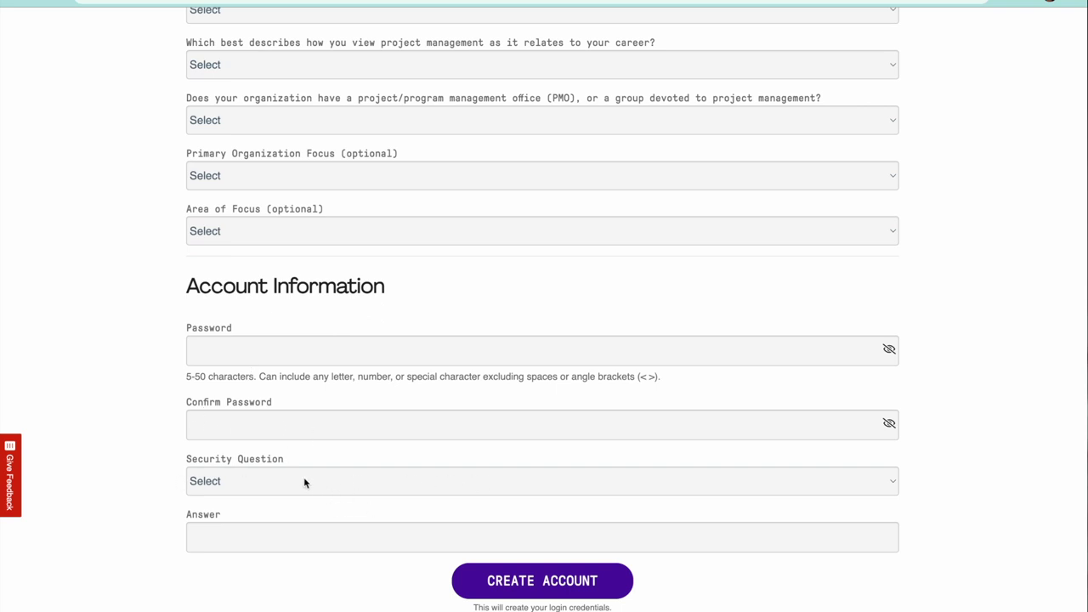
scroll(294, 459, down, 2)
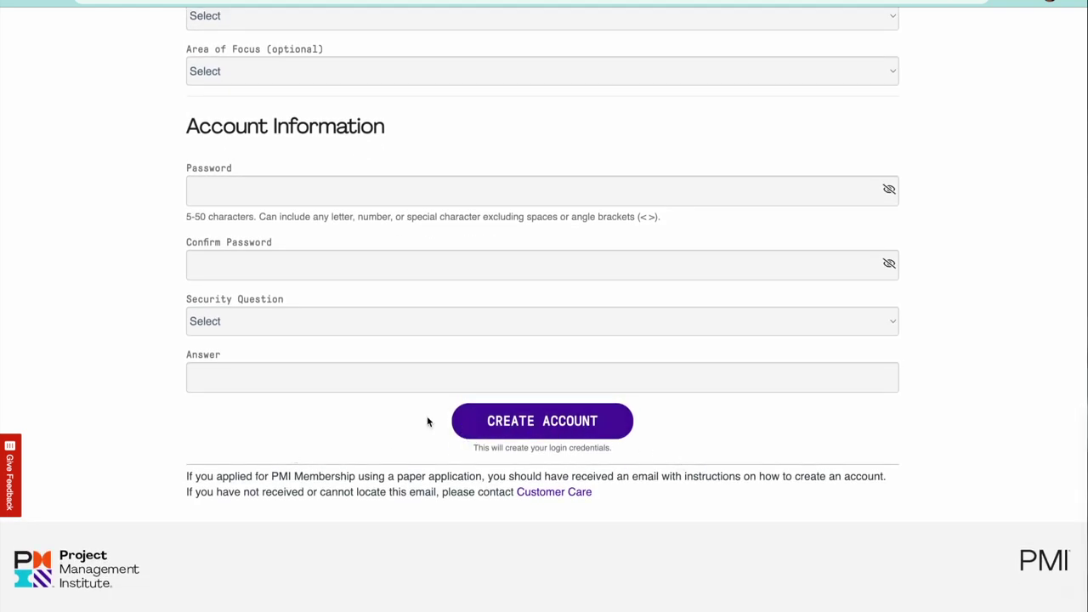
scroll(427, 415, up, 10)
scroll(426, 422, up, 2)
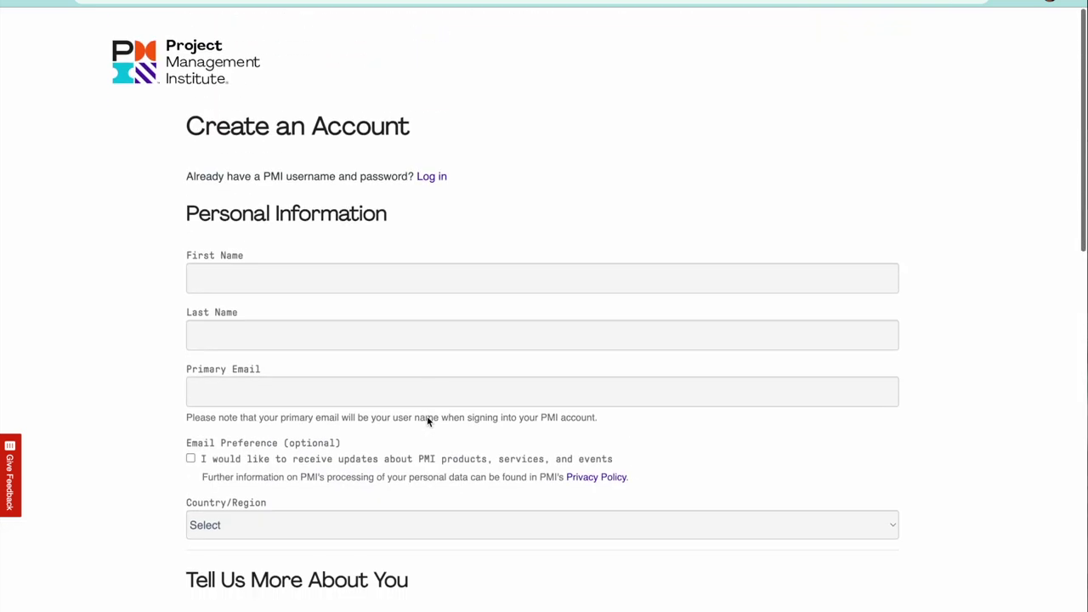
Log in with the autofilled credentials and go to the PMI home page.
click(431, 174)
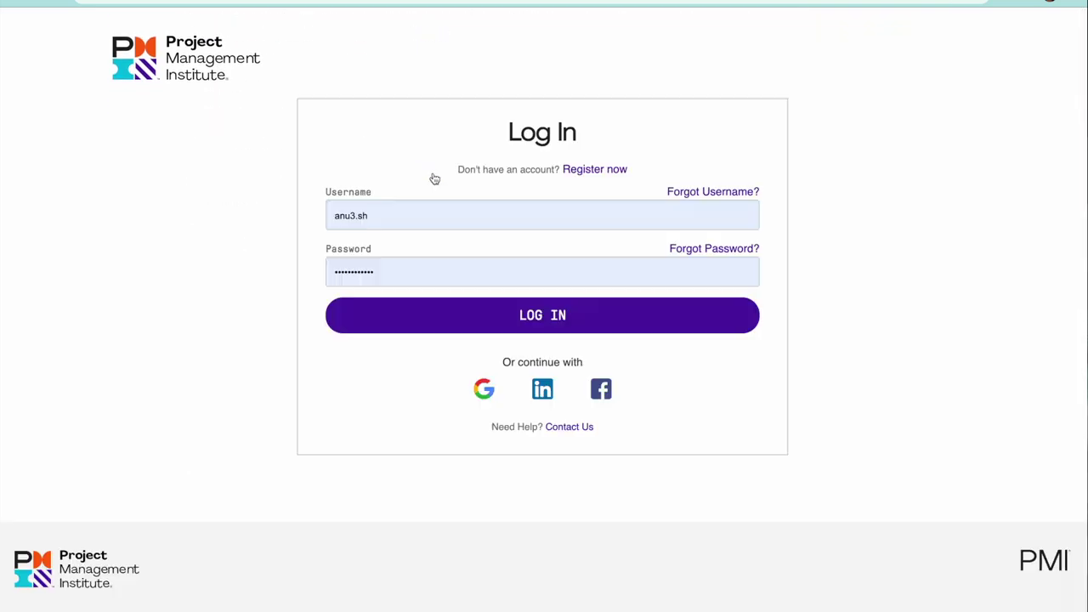
click(561, 328)
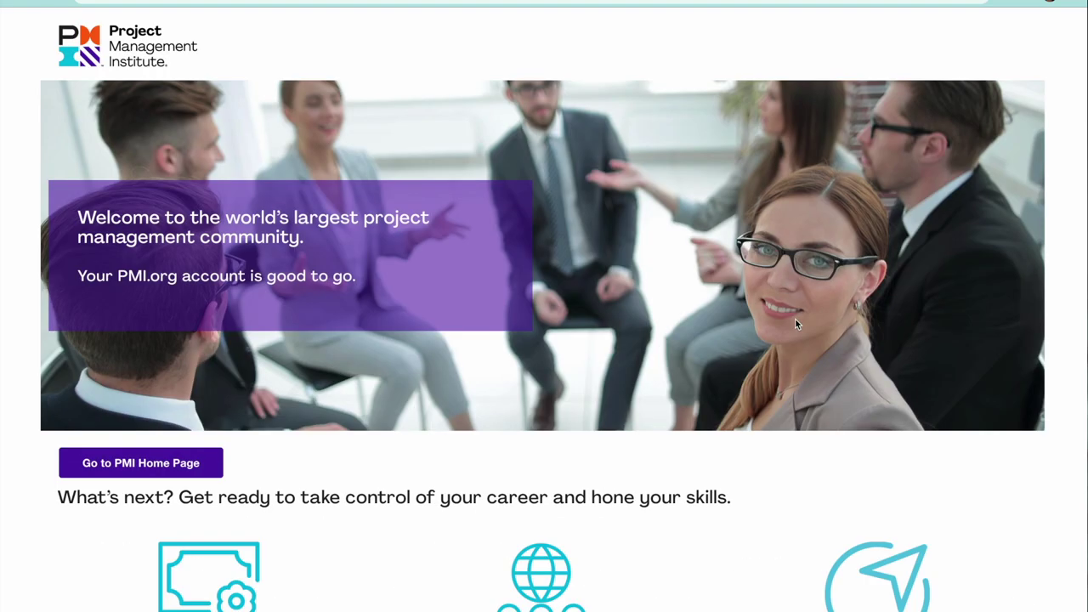
scroll(510, 367, down, 2)
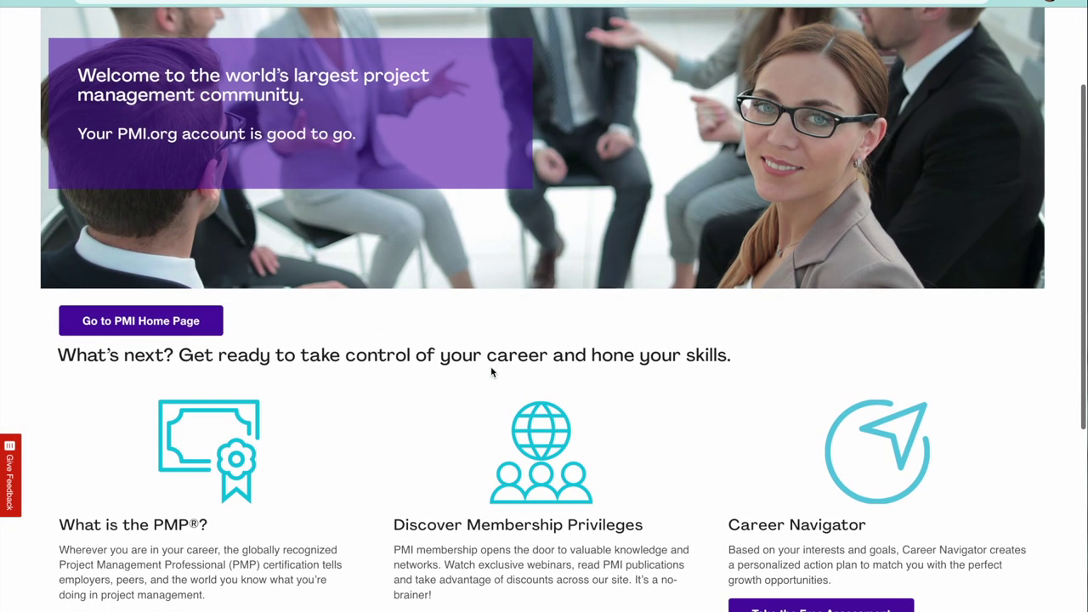
click(147, 321)
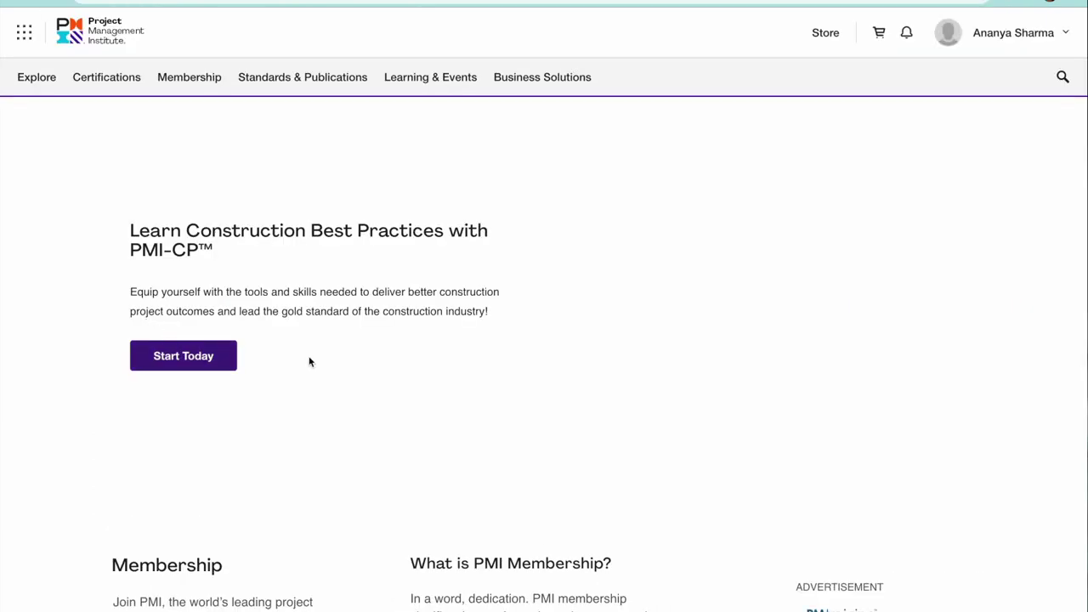
Reopen the CAPM page, see the application isn't submitted, and go to myPMI.
click(109, 77)
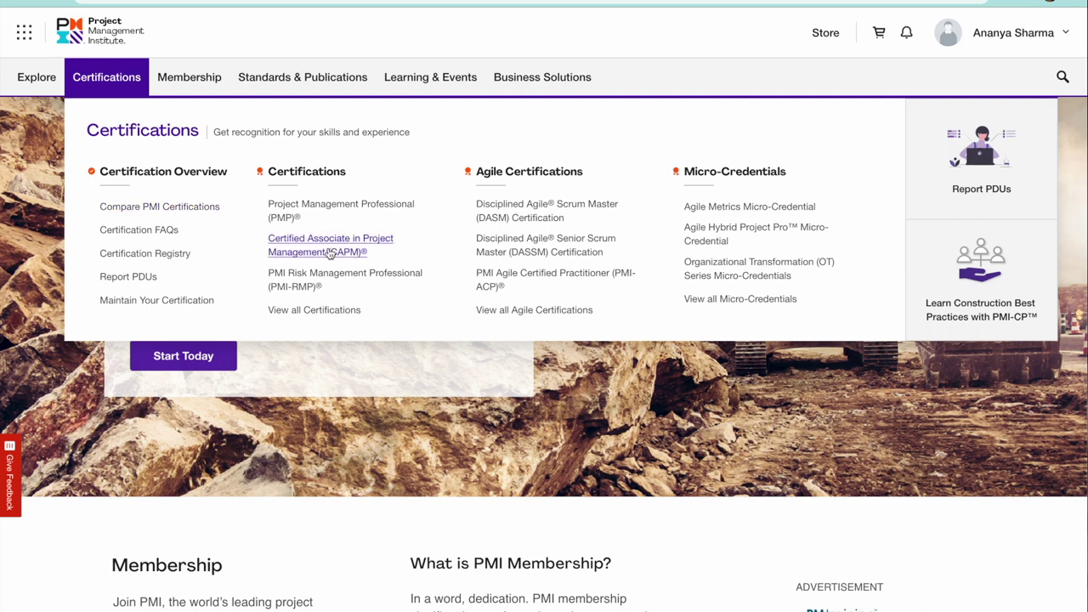
click(330, 254)
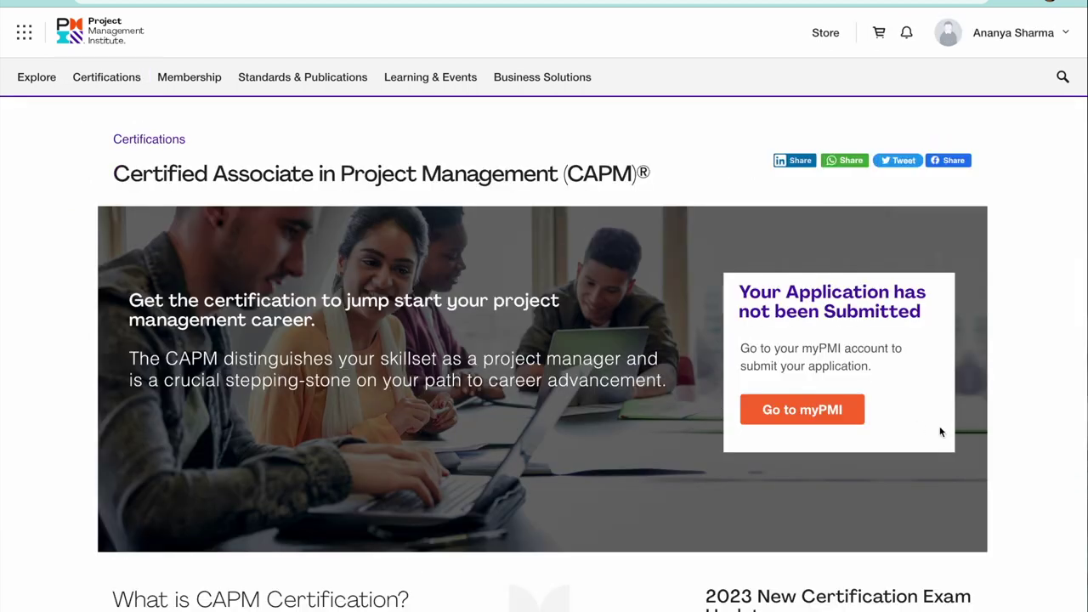
scroll(897, 372, down, 2)
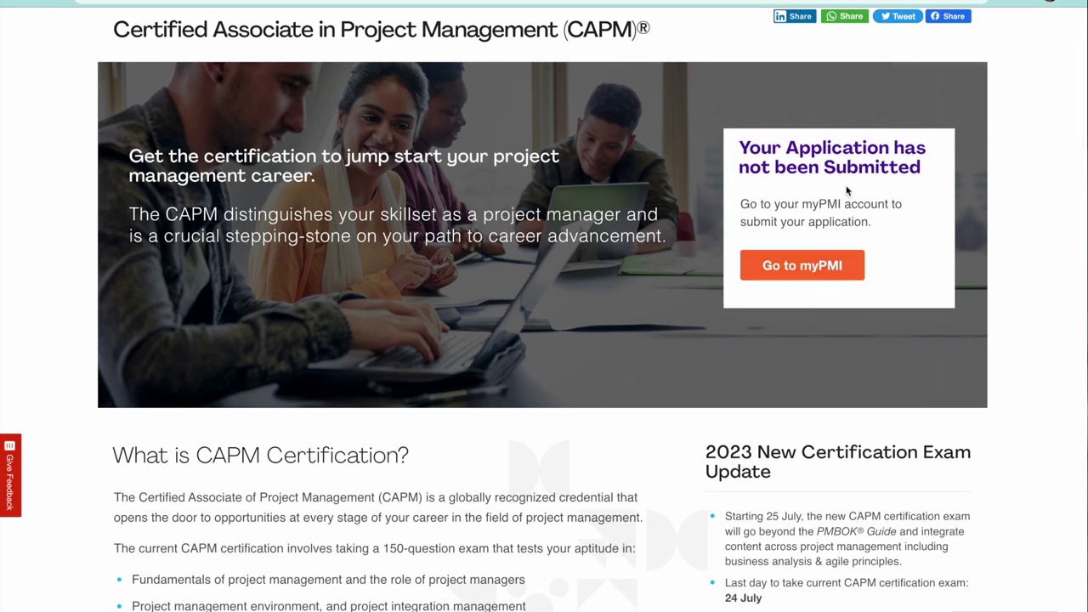
click(796, 271)
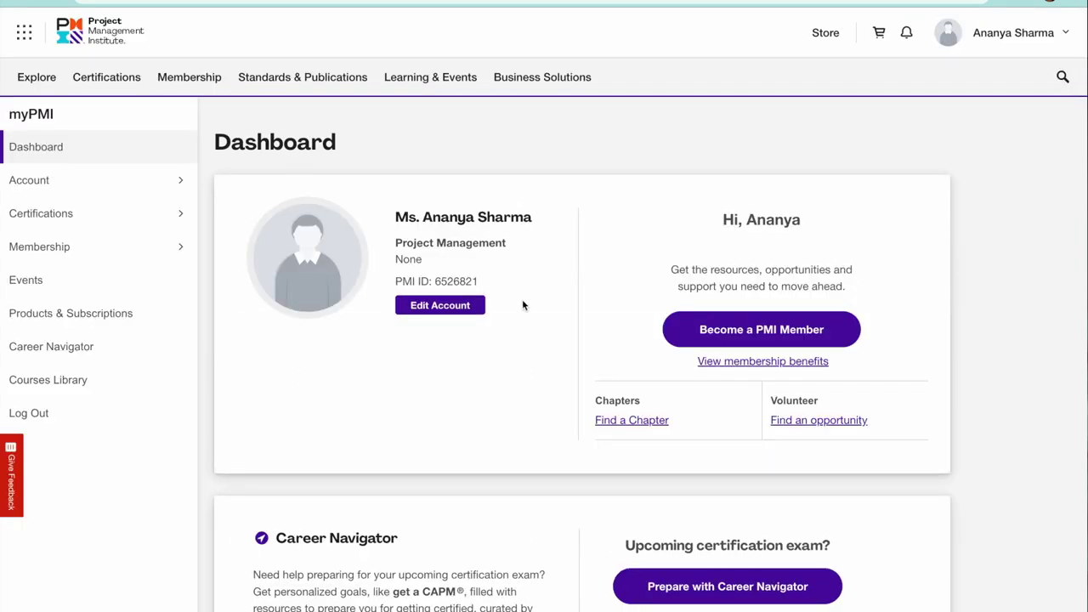
Continue the in-progress CAPM Application from its Dashboard card.
scroll(523, 305, down, 4)
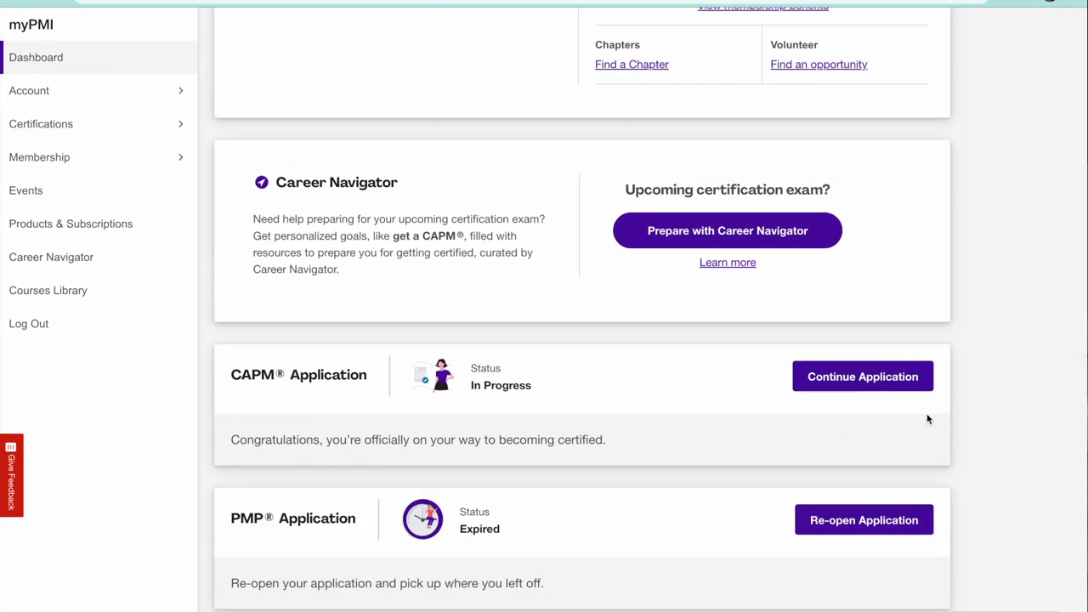
click(872, 382)
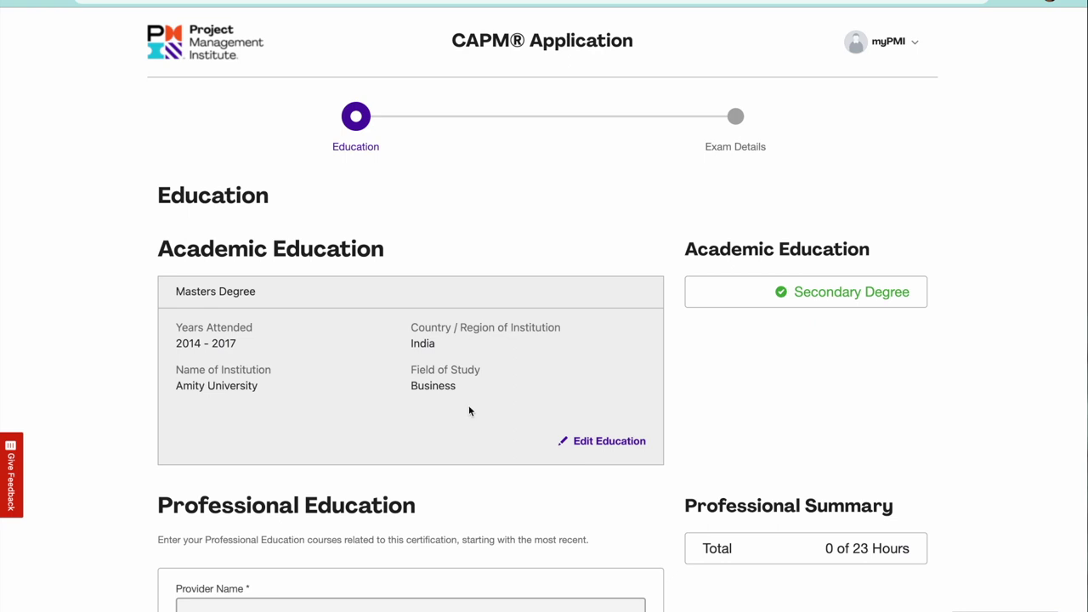
Enter the course provider's name and the course title 'Pass CAPM in 21 Days'.
scroll(470, 407, down, 2)
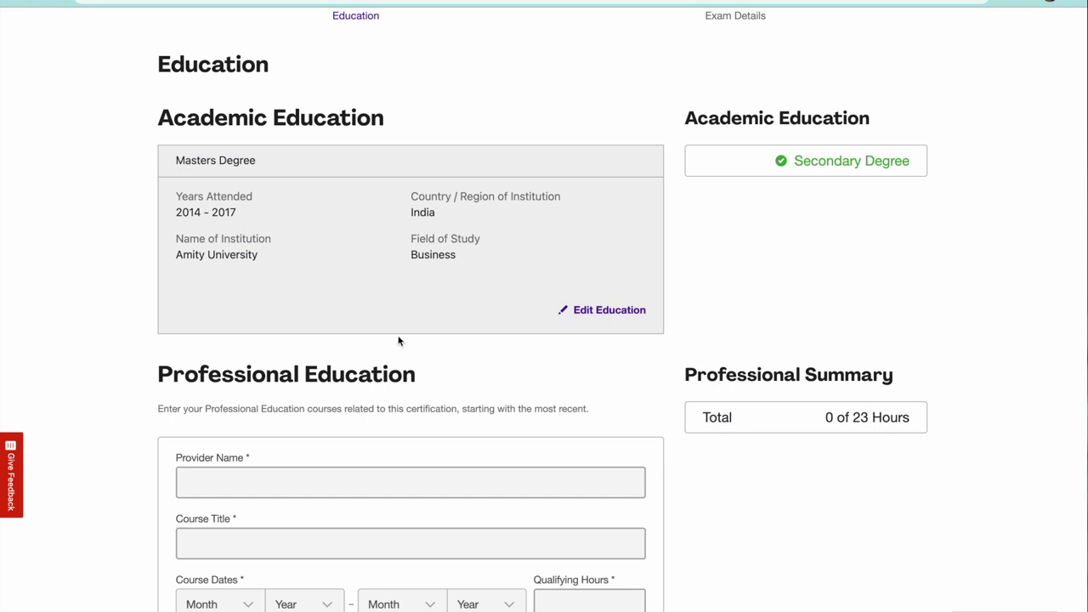
scroll(400, 340, down, 2)
click(211, 379)
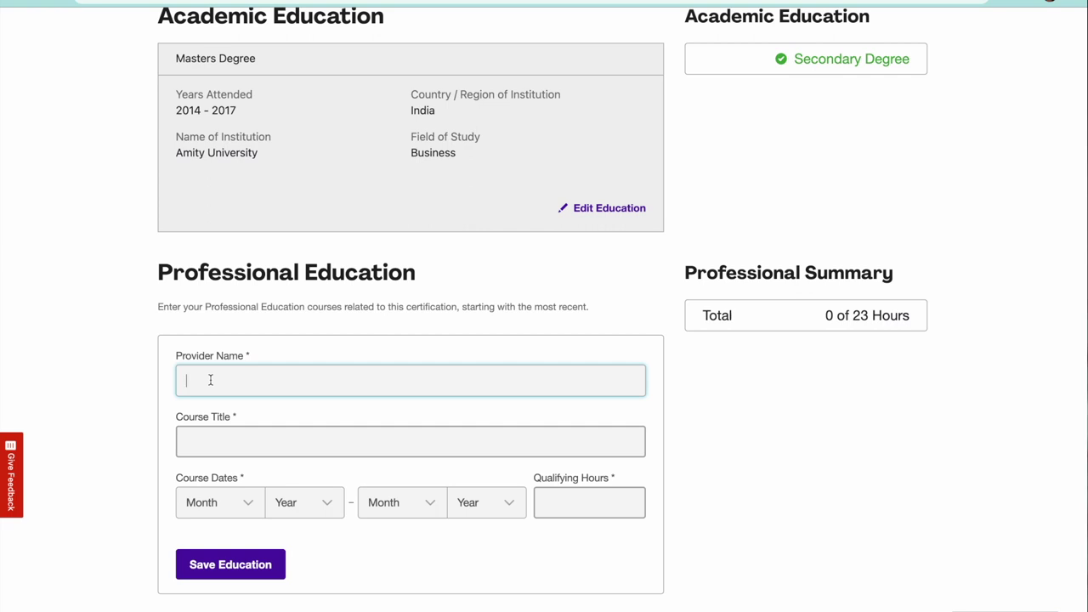
key(Tab)
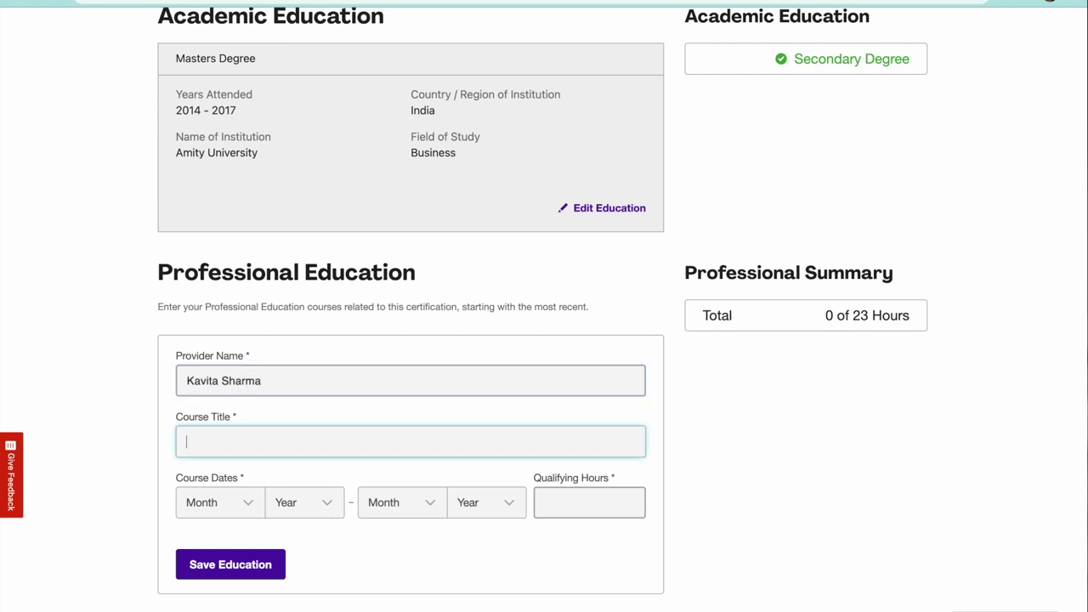
text(Pass CAPM in 21 Days)
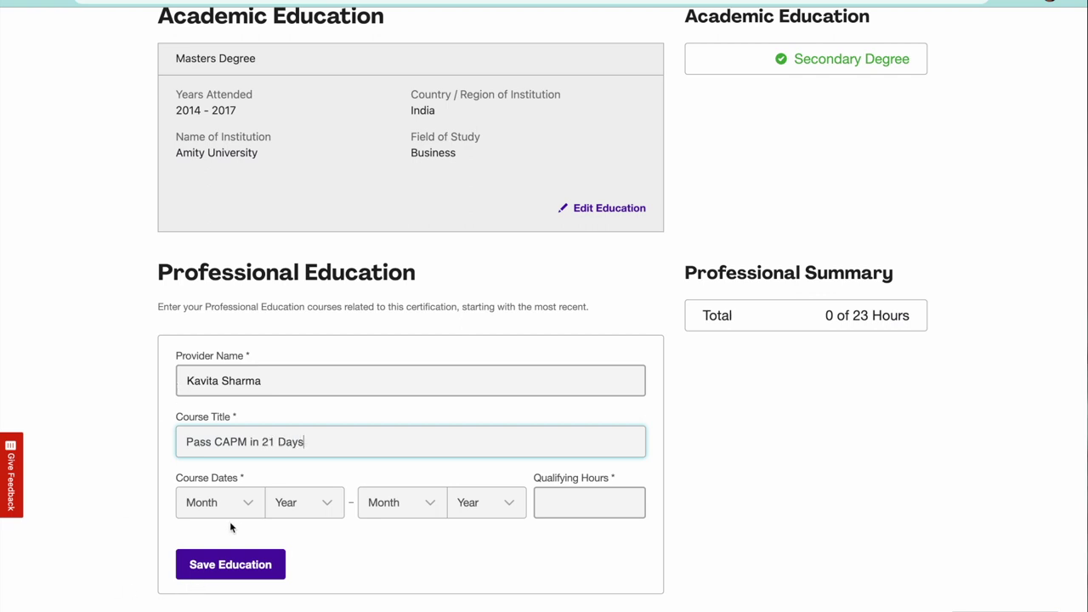
Set course dates January 2023 to February 2023 with 23 qualifying hours.
click(251, 508)
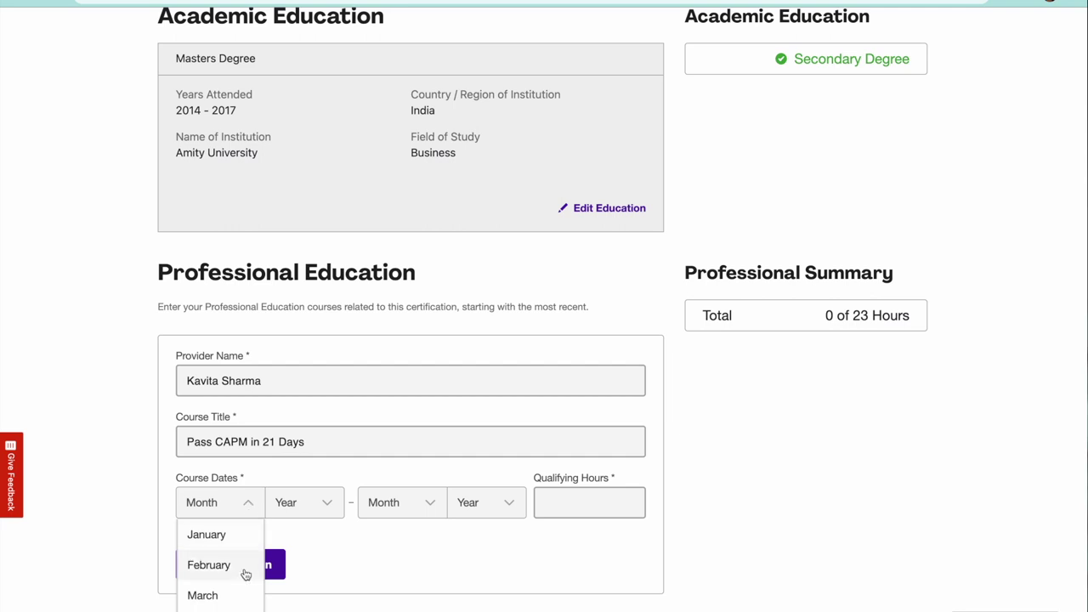
click(245, 540)
click(328, 505)
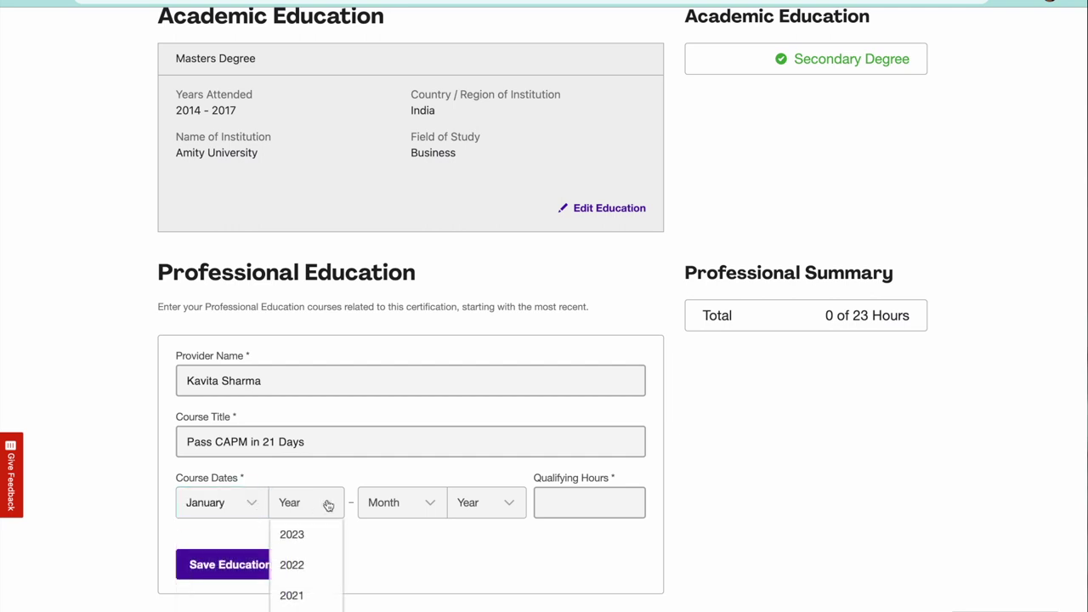
click(328, 539)
click(430, 505)
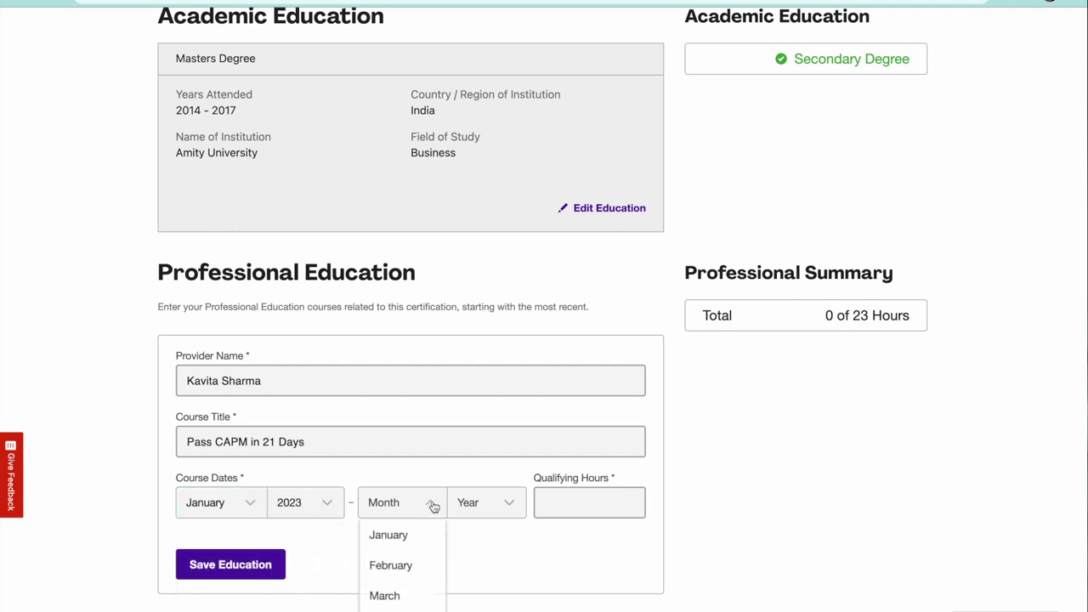
click(428, 577)
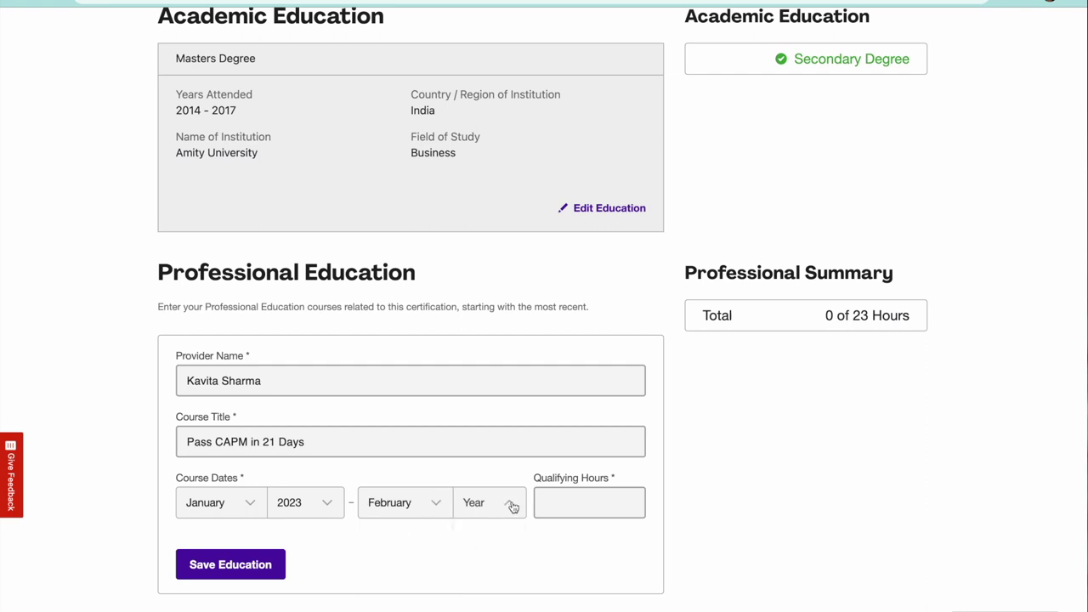
click(513, 505)
click(501, 538)
click(555, 503)
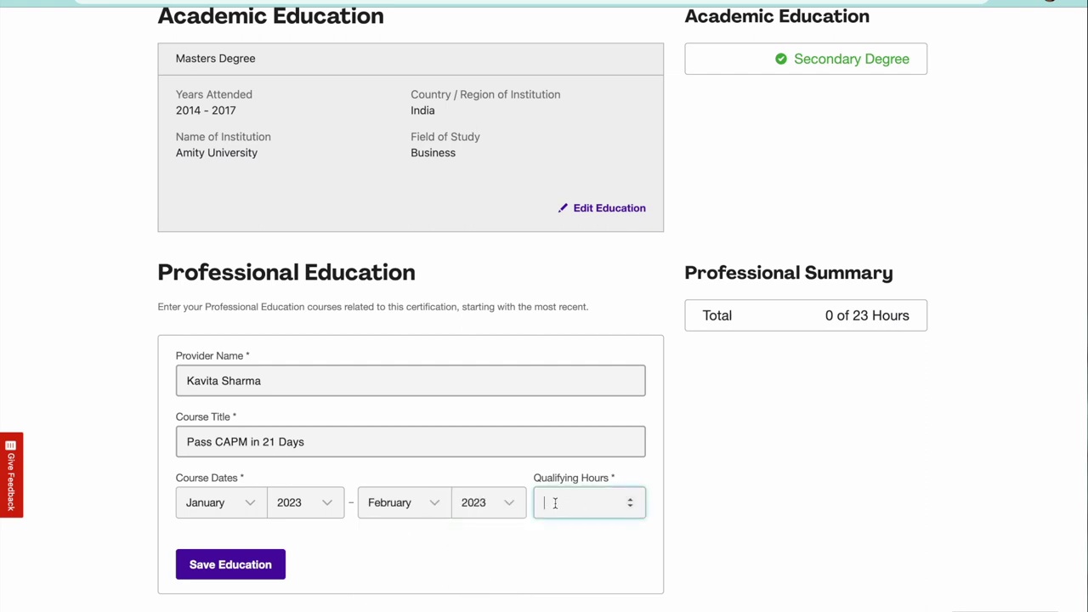
text(23)
Save the education entry and continue to Exam Details.
scroll(503, 541, down, 2)
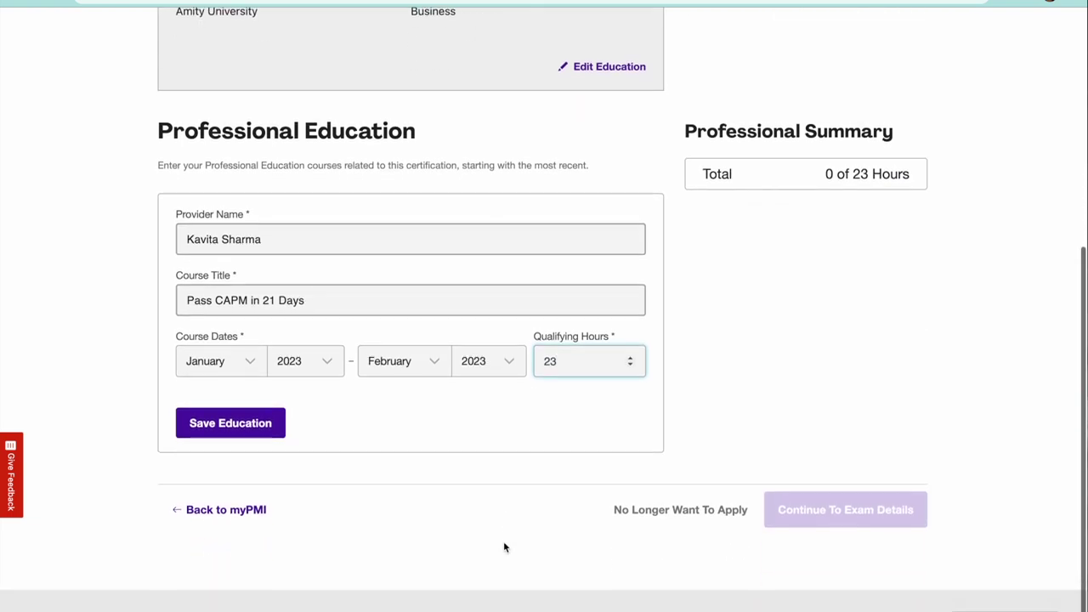
click(198, 427)
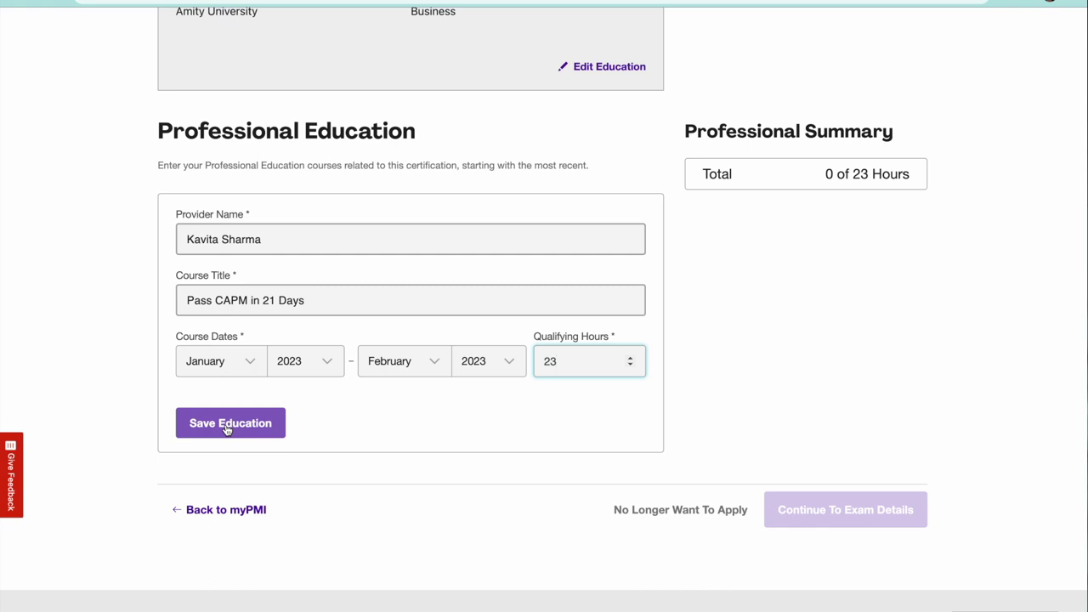
click(227, 428)
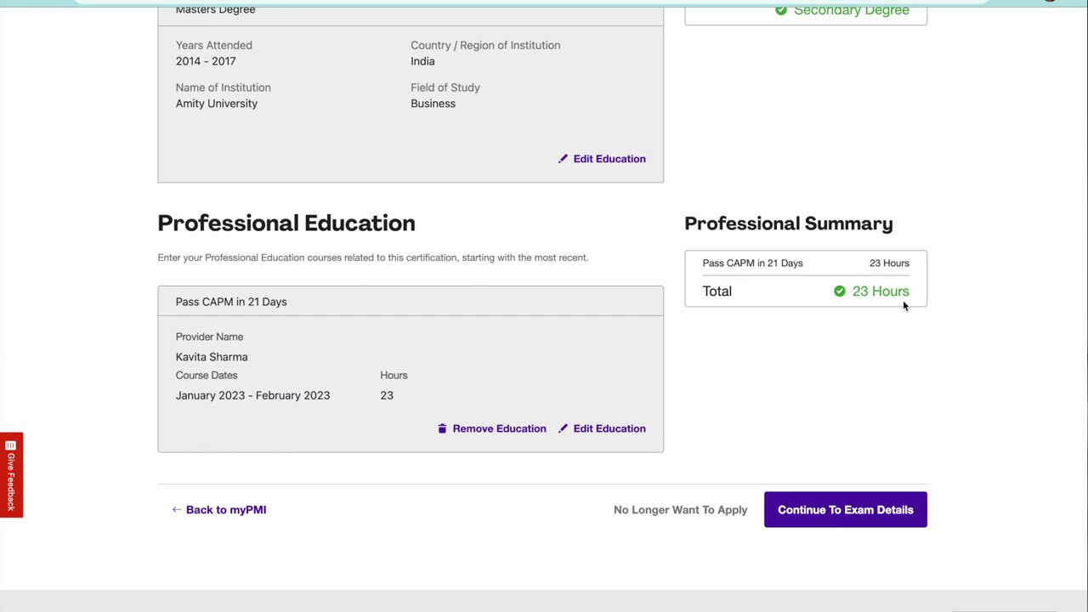
click(836, 510)
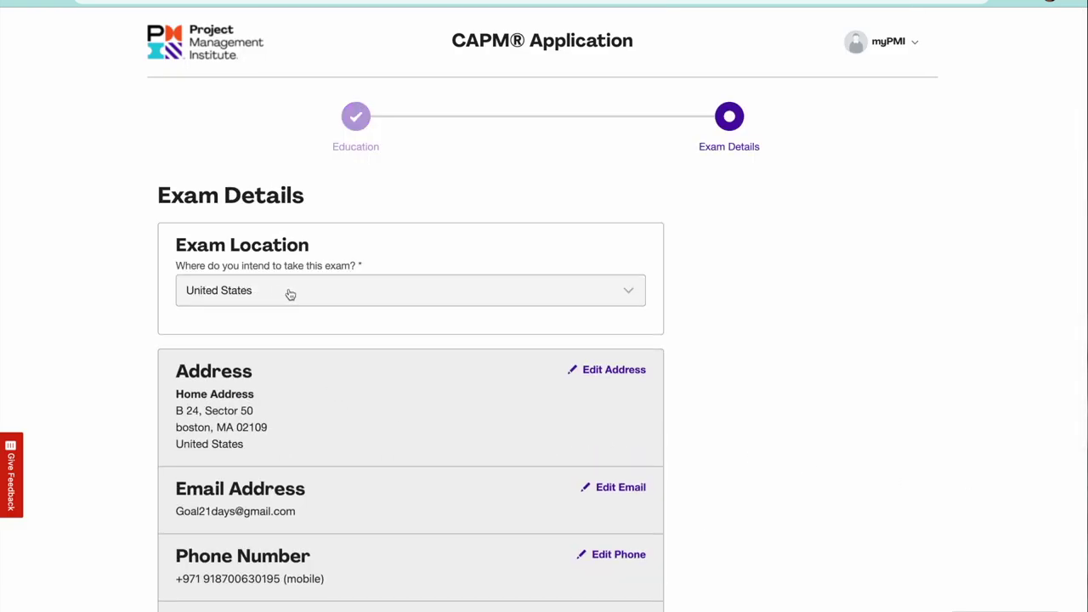
Leave the exam location as United States and try saving the certificate name.
click(432, 294)
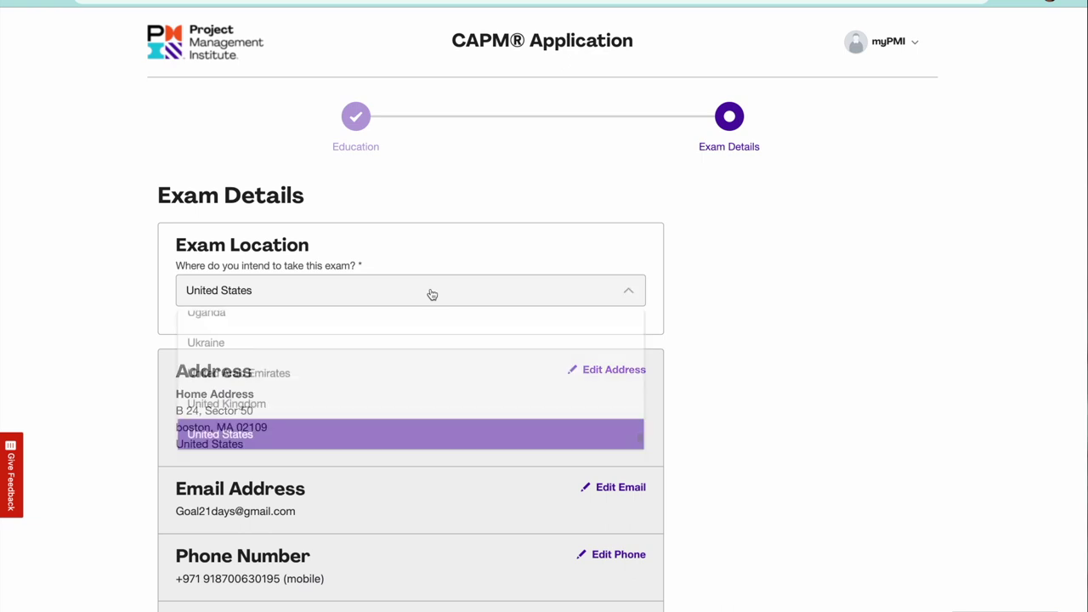
click(370, 431)
scroll(407, 421, down, 5)
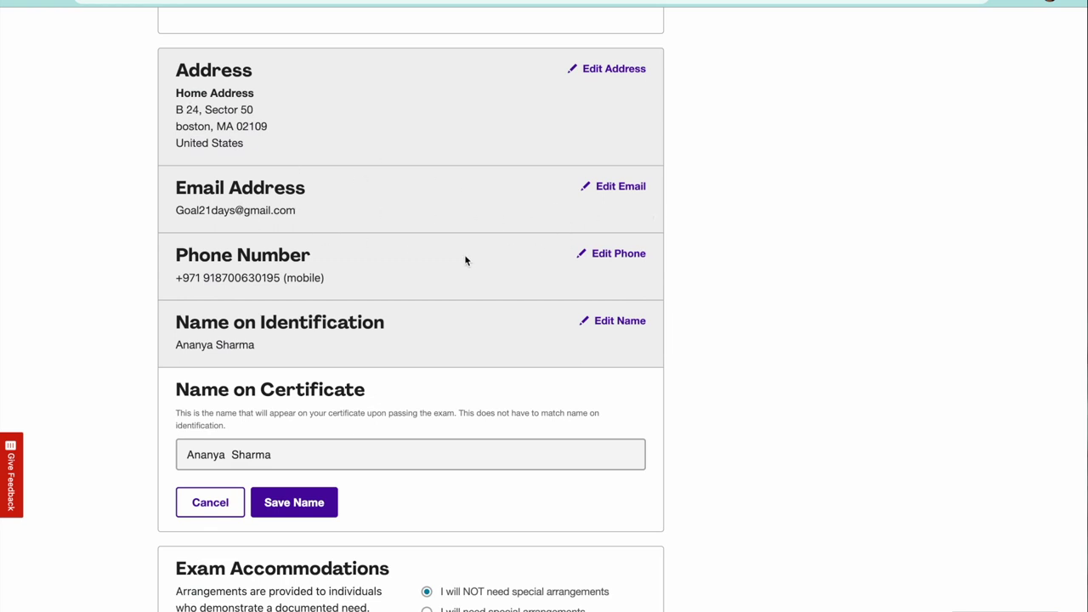
scroll(472, 261, down, 5)
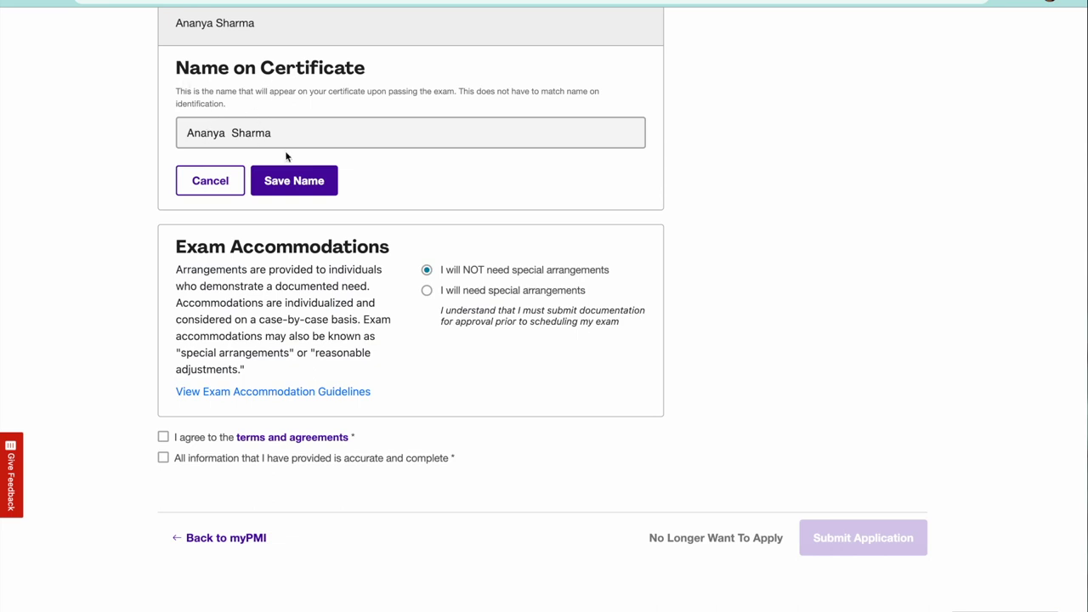
scroll(306, 201, down, 1)
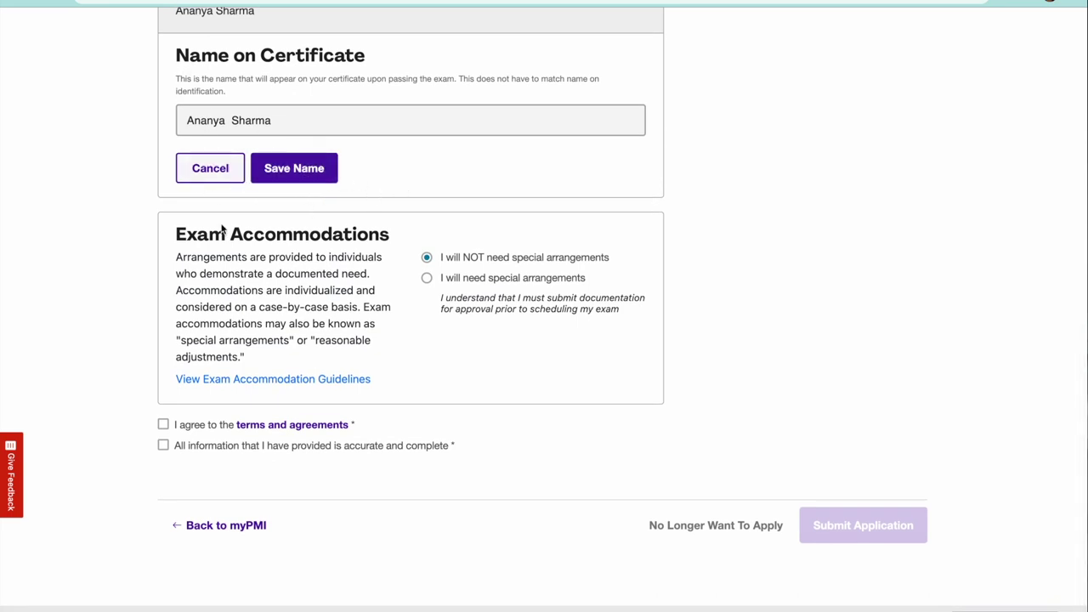
click(276, 174)
scroll(430, 315, up, 10)
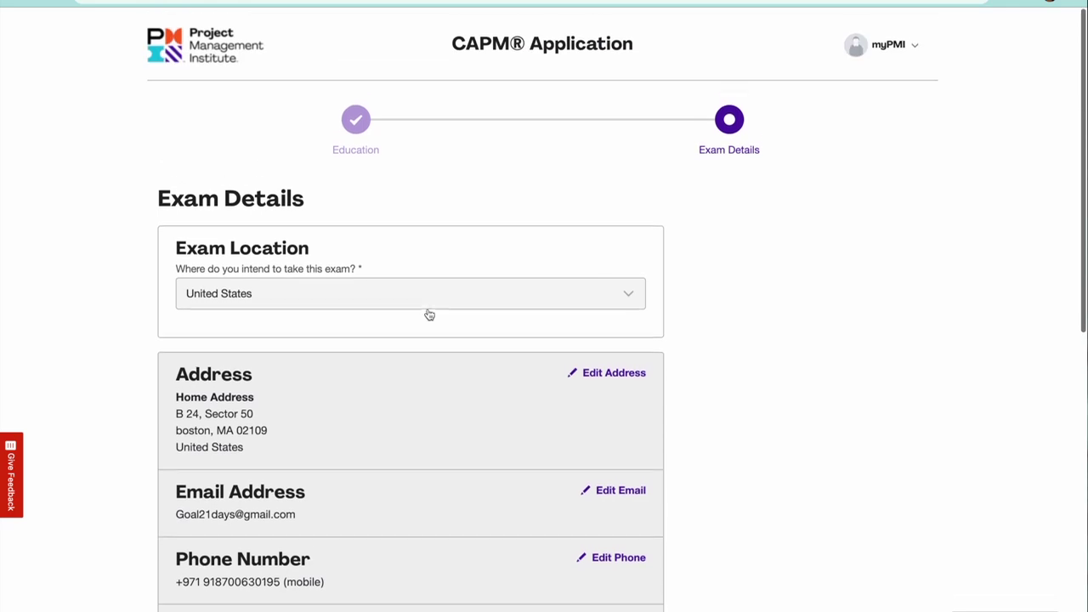
scroll(429, 314, down, 1)
Change the exam location to India and accept the terms and agreements.
click(468, 288)
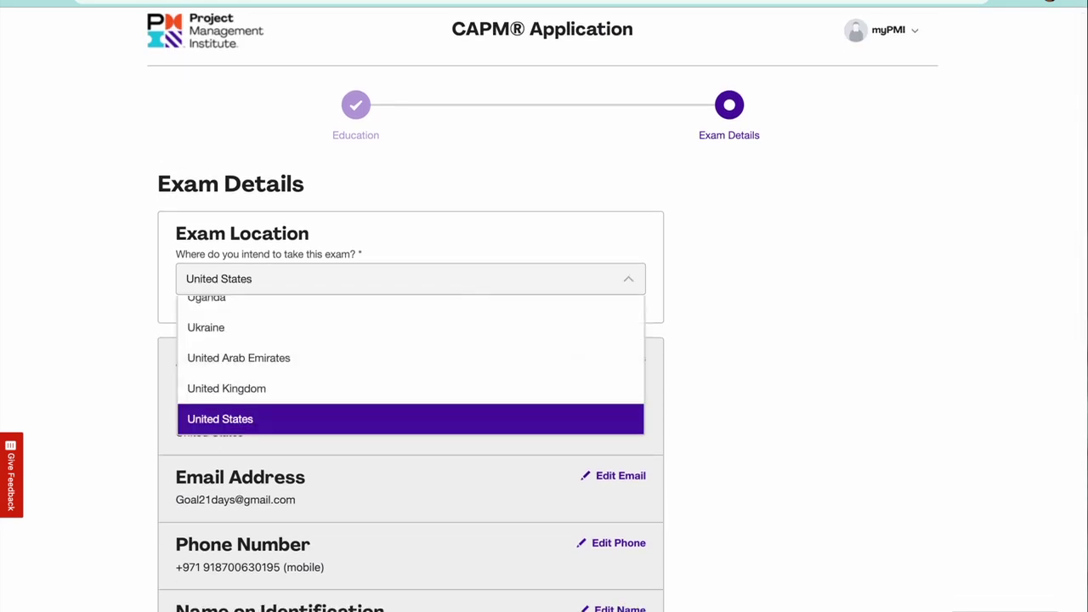
text(Iceland)
key(Return)
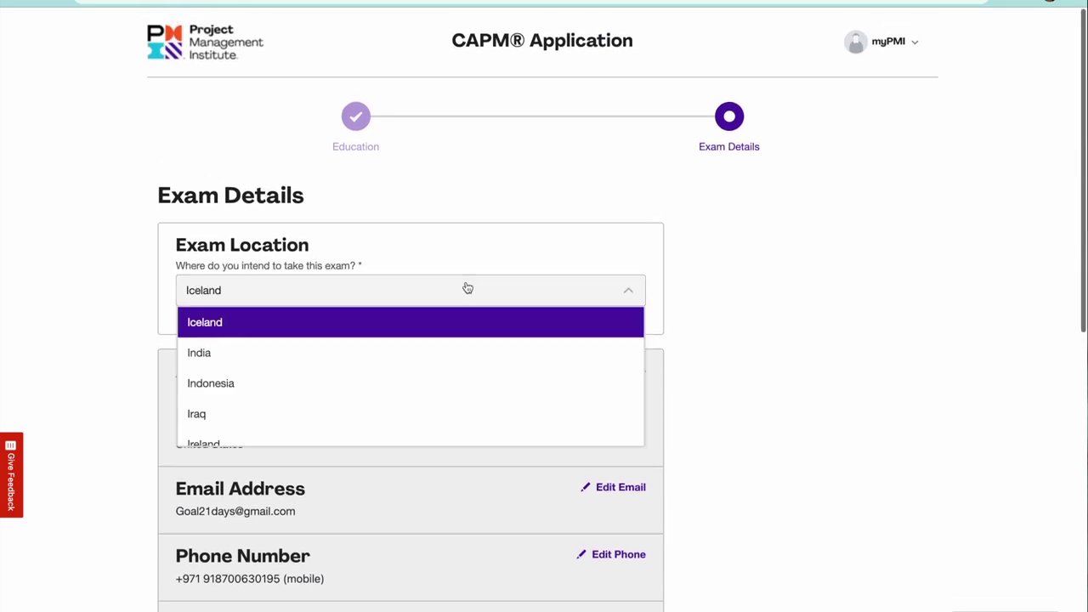
scroll(467, 287, down, 2)
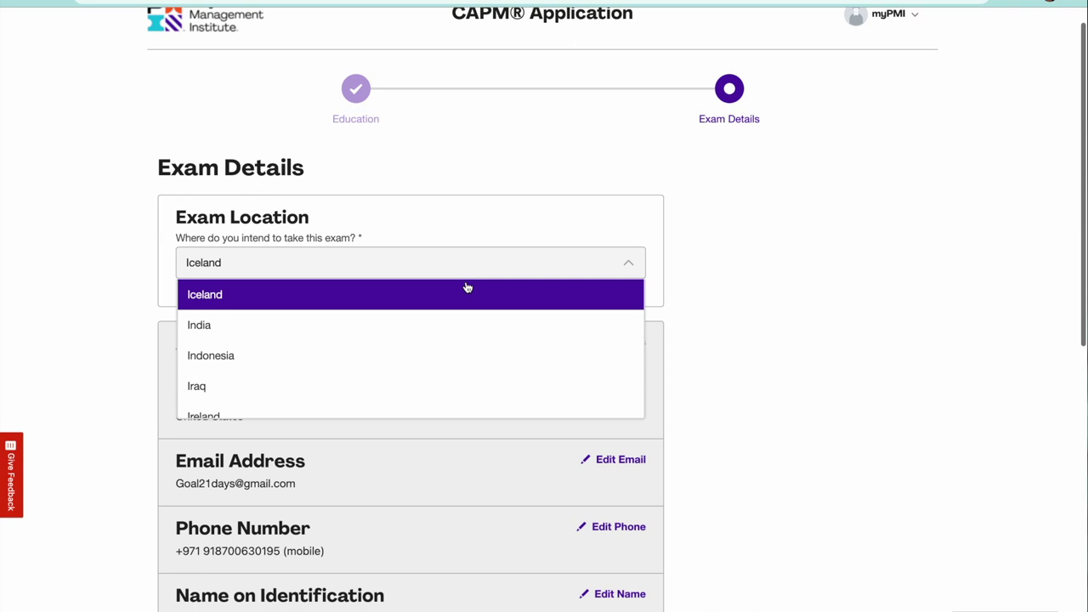
click(437, 325)
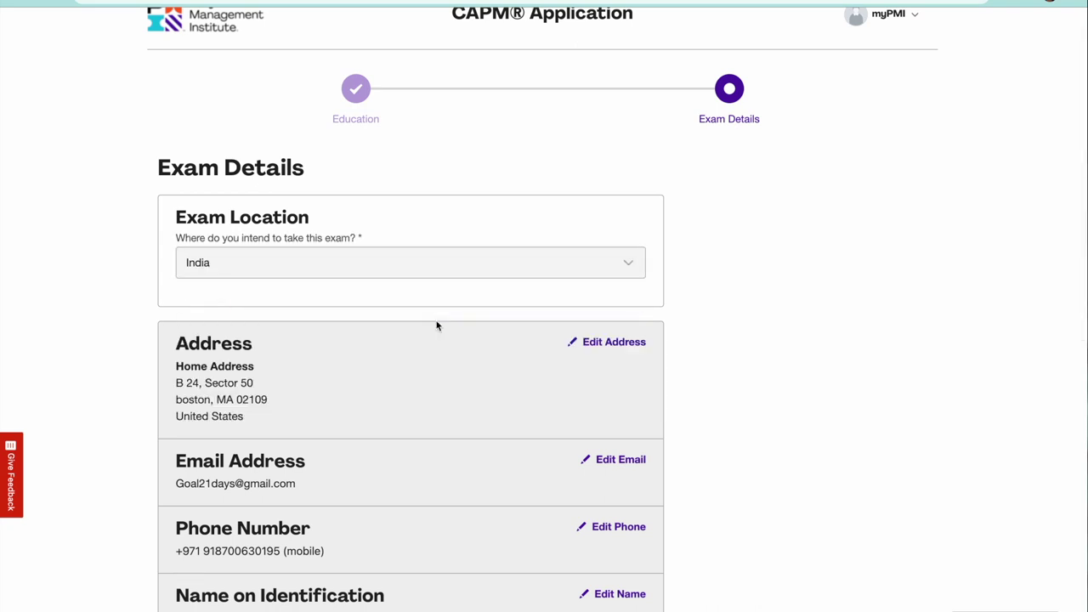
scroll(366, 394, down, 6)
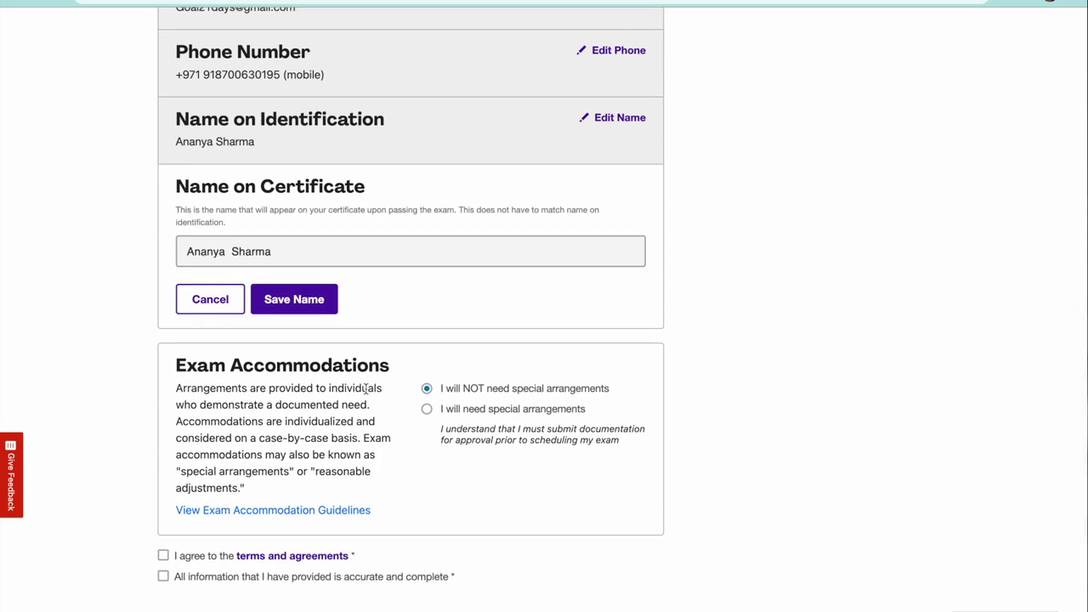
scroll(366, 389, down, 1)
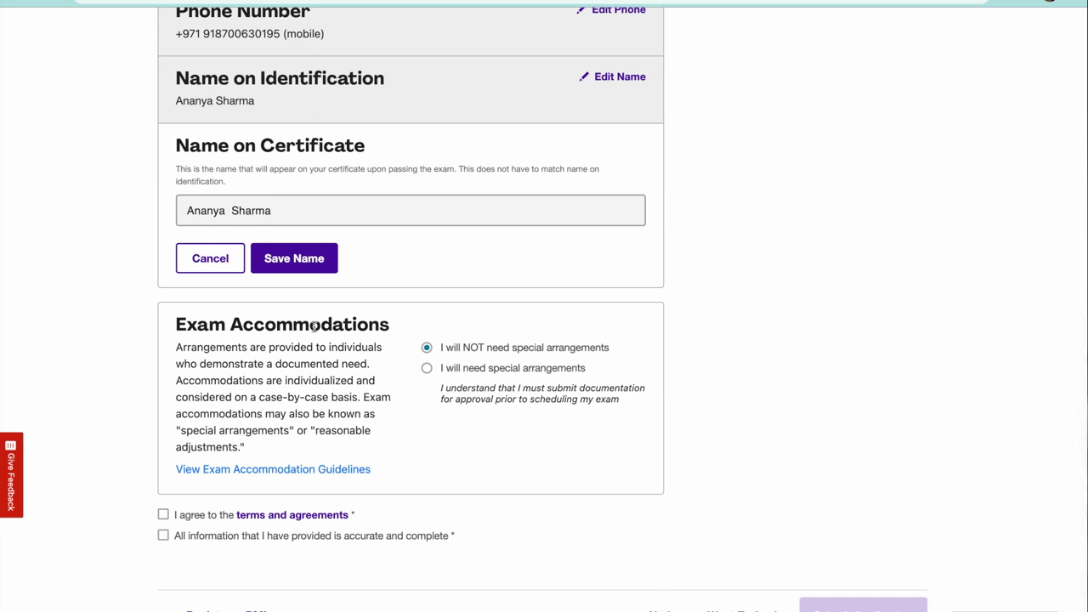
click(164, 514)
Confirm the information is accurate, save the certificate name, and submit the application.
click(161, 539)
scroll(807, 531, down, 2)
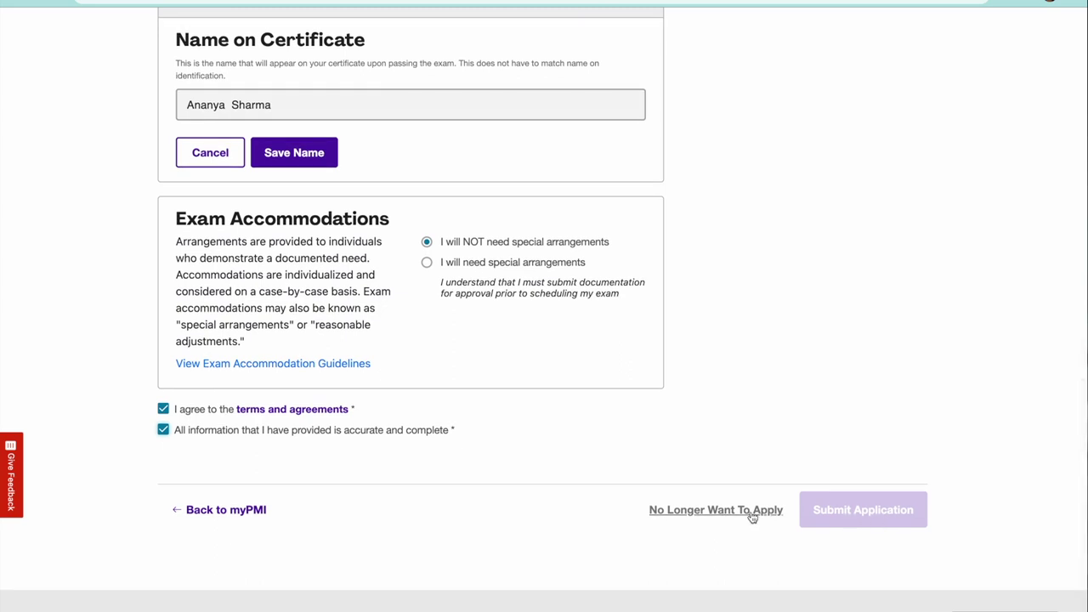
scroll(354, 230, up, 1)
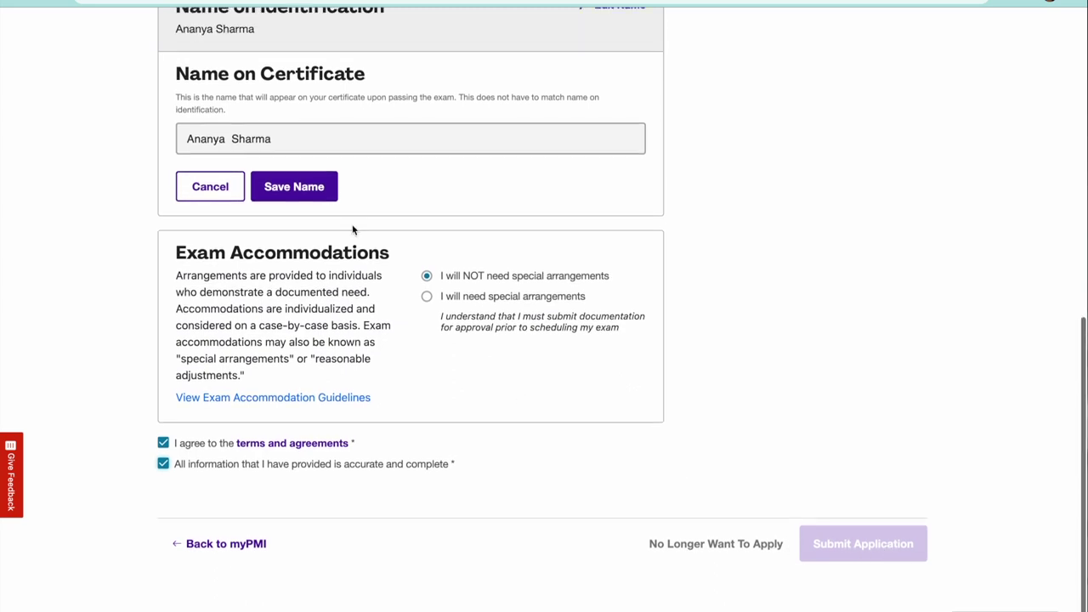
click(304, 189)
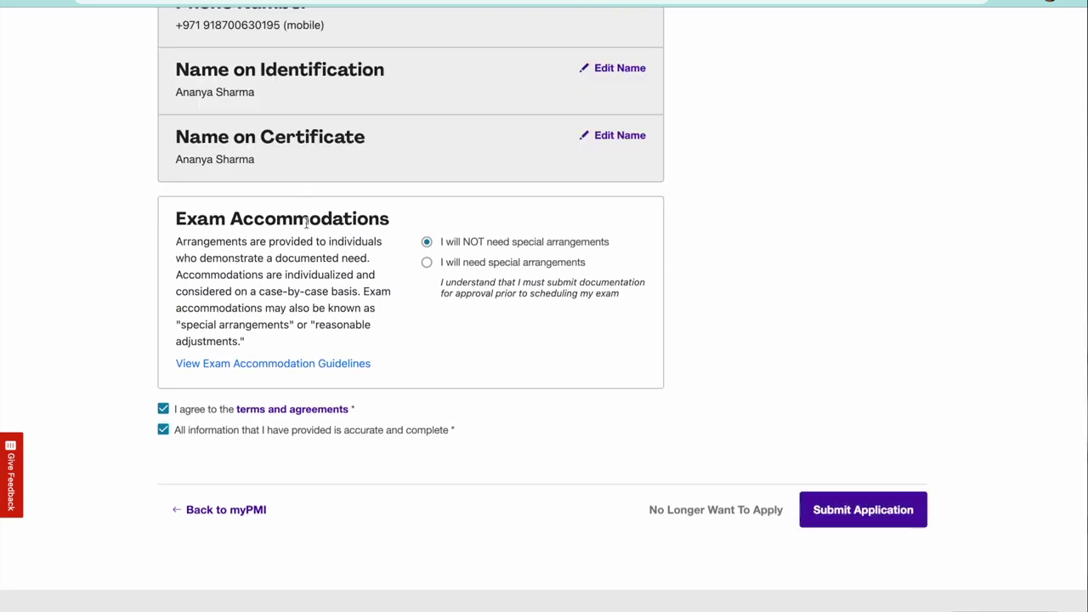
click(871, 511)
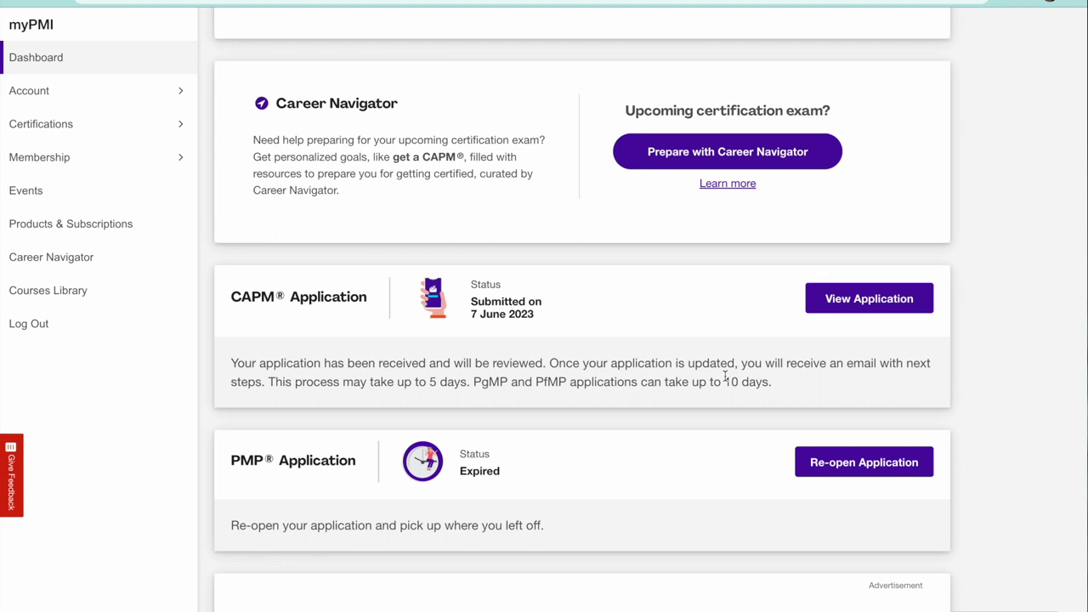
Scroll back to the top of the myPMI Dashboard after the submission.
scroll(725, 375, up, 5)
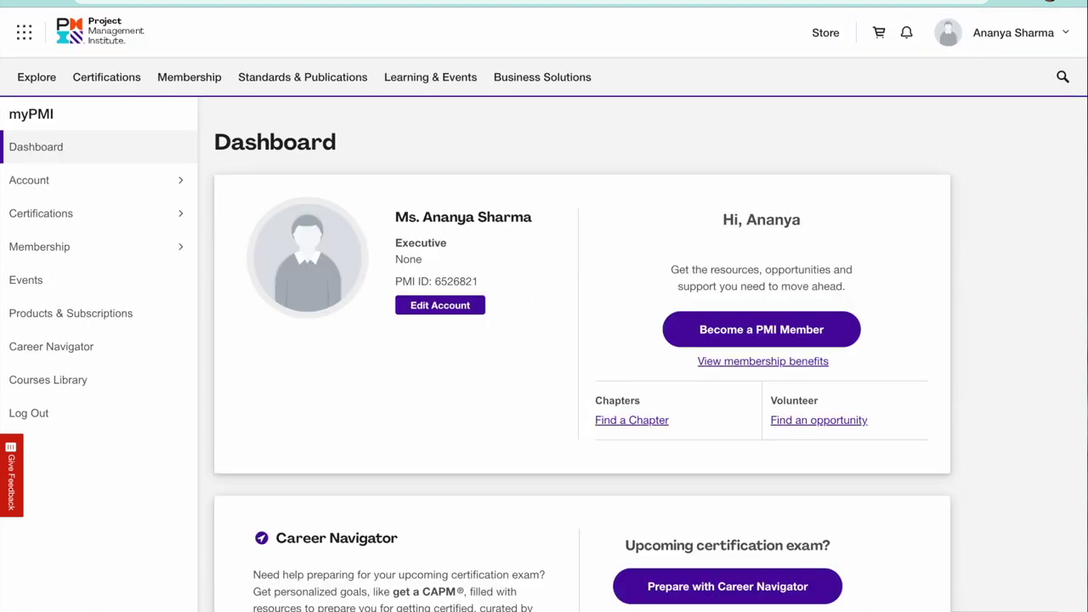
click(1000, 38)
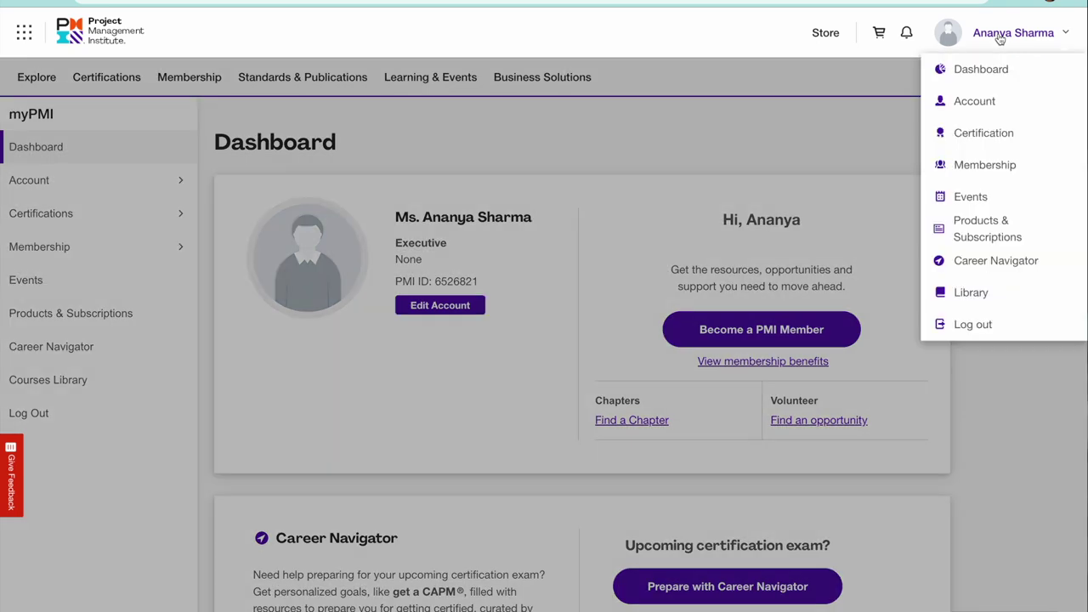
click(982, 71)
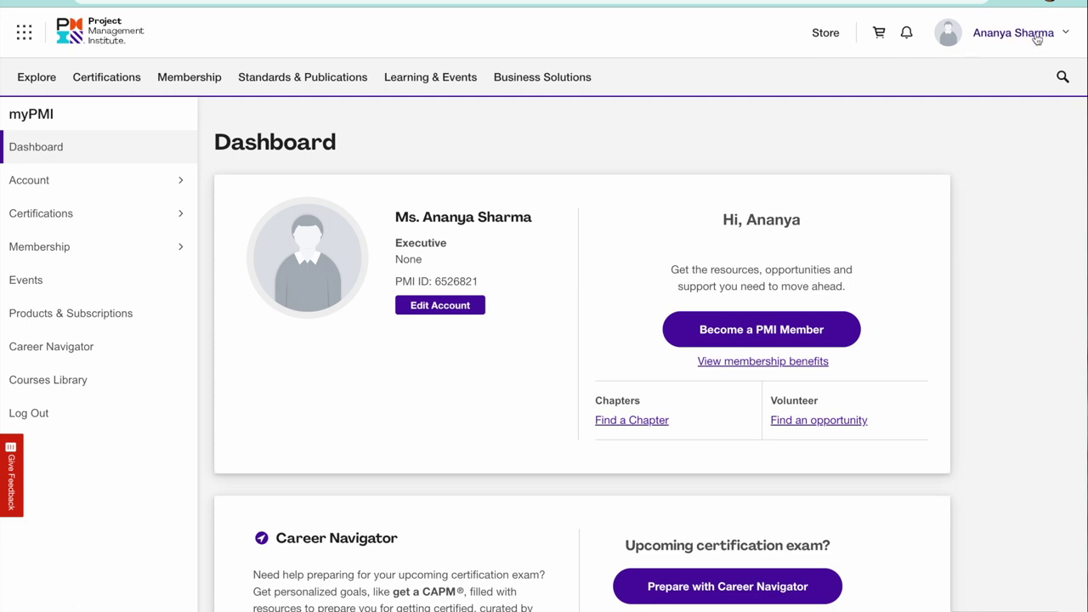
scroll(620, 292, down, 1)
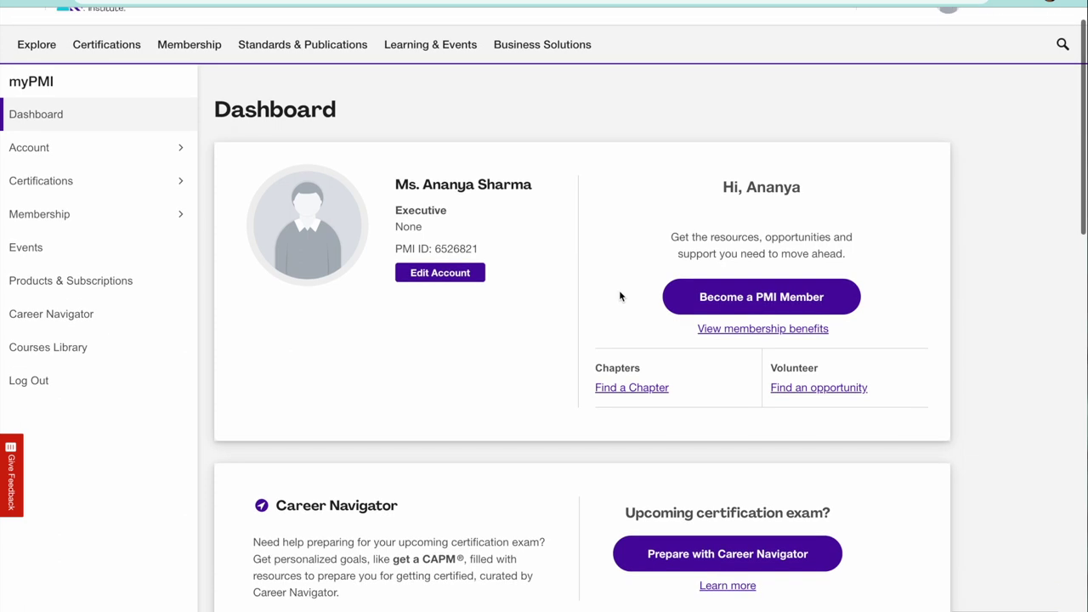
scroll(895, 133, up, 1)
click(1015, 36)
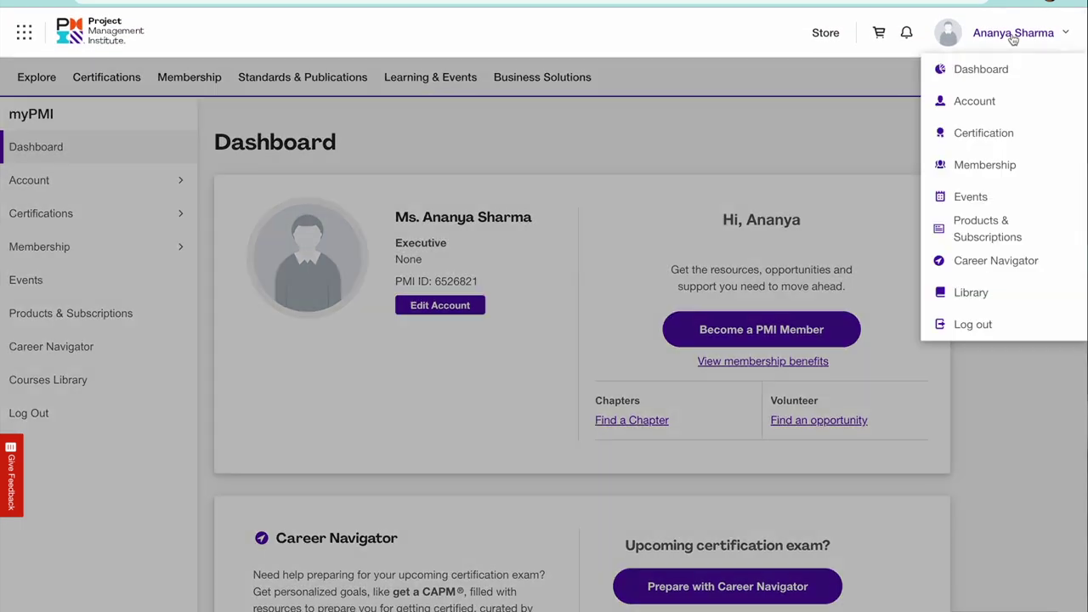
click(993, 72)
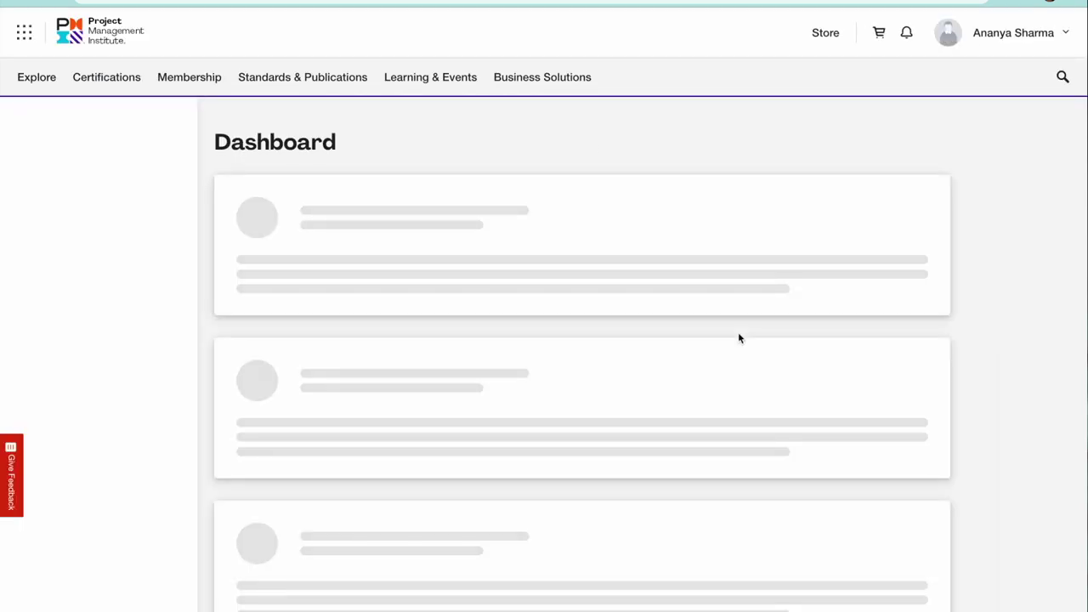
scroll(515, 320, down, 5)
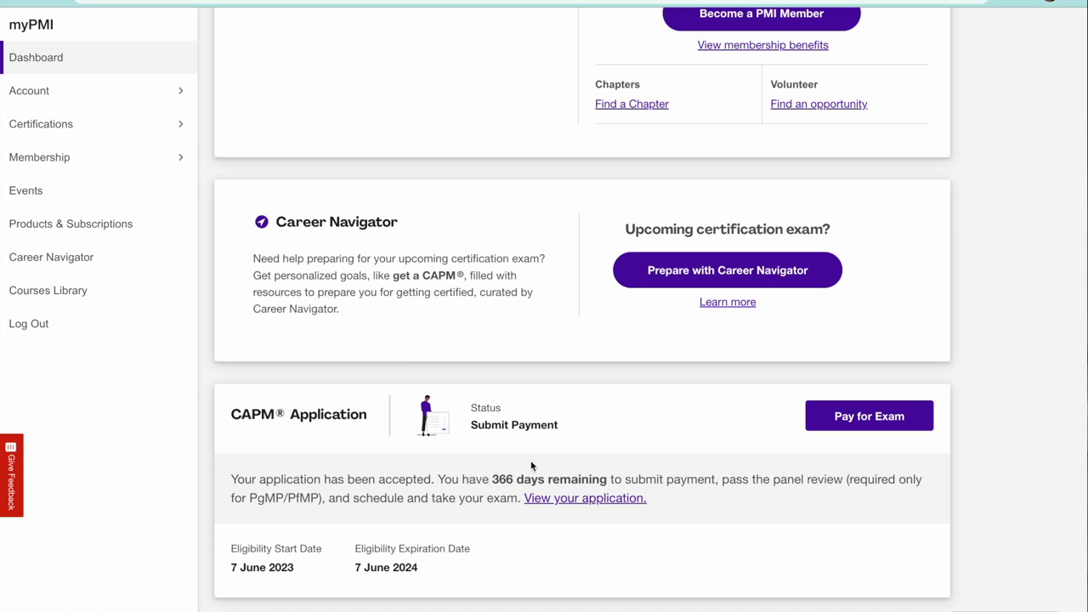
Choose Pay for Exam on the CAPM Application card.
click(869, 416)
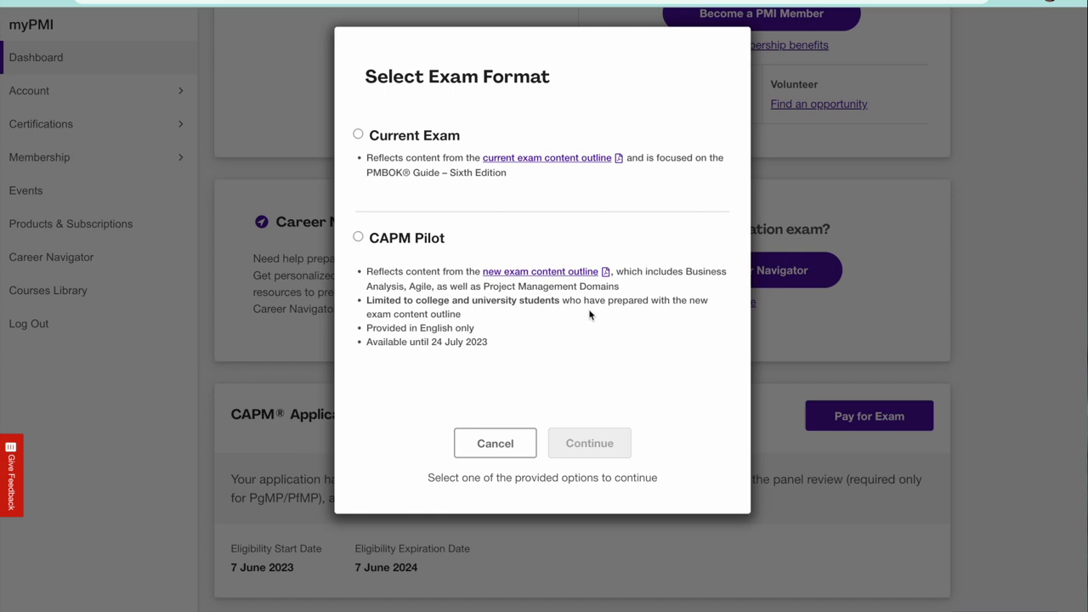
Pick the CAPM Pilot exam format and continue to the cart with the ₹16,218.00 CAPM Exam.
click(358, 239)
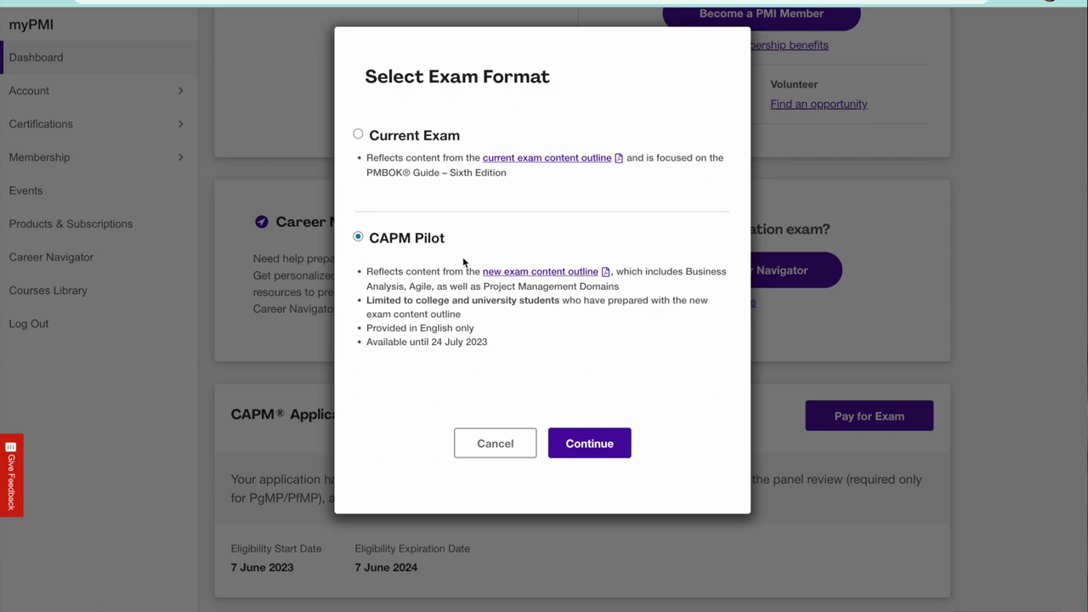
click(592, 455)
click(602, 449)
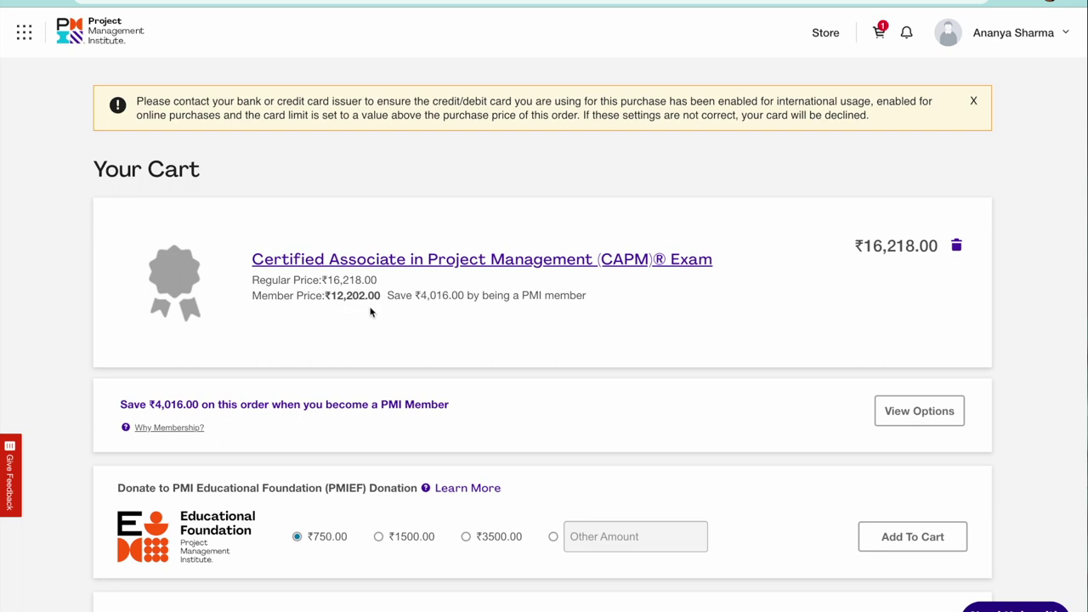
scroll(368, 315, down, 3)
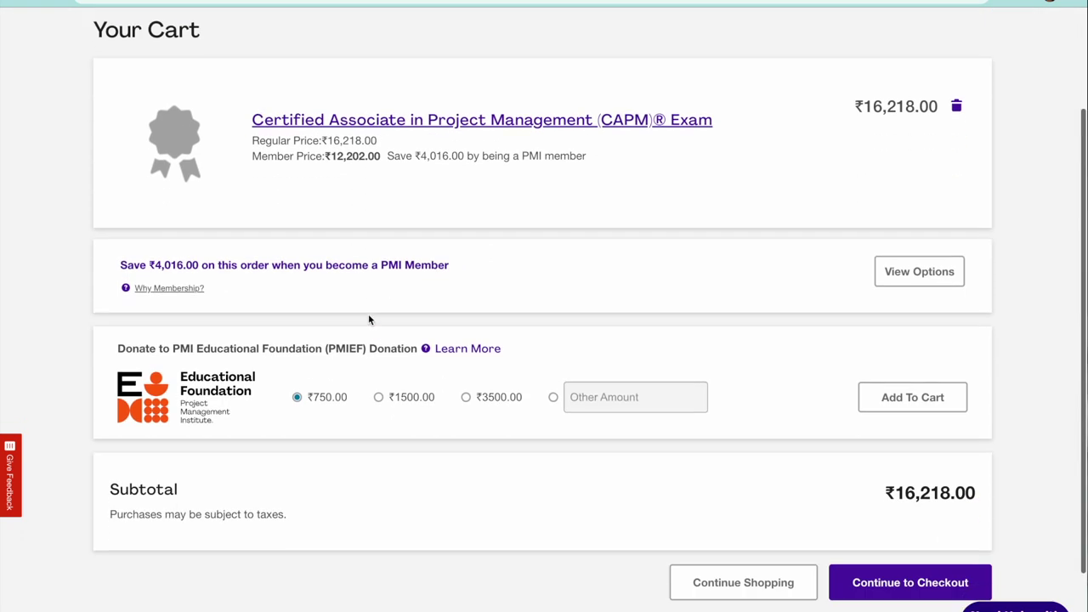
scroll(368, 320, up, 3)
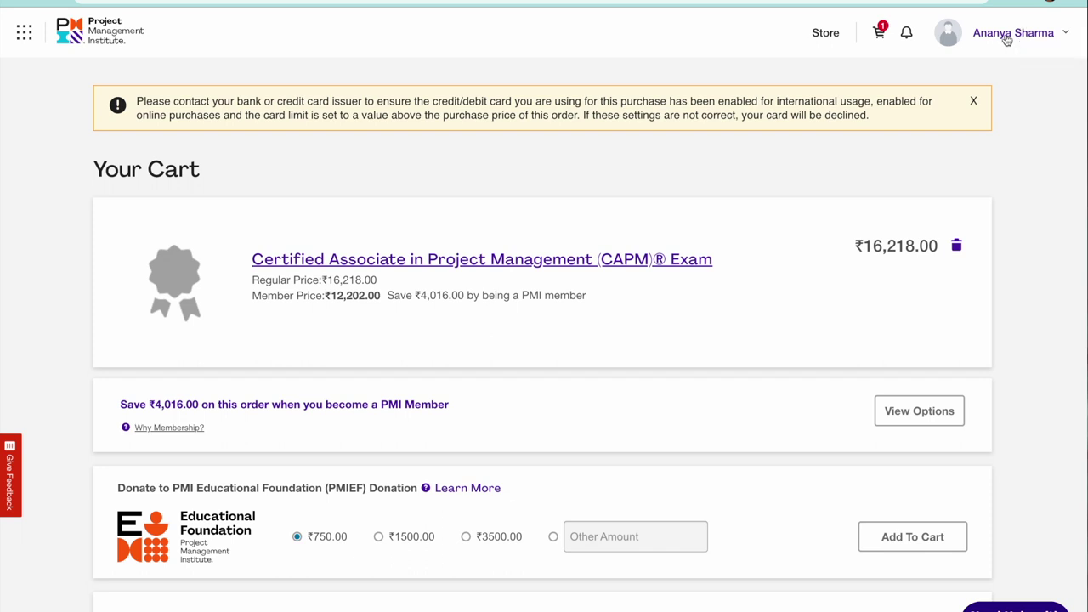
click(1002, 37)
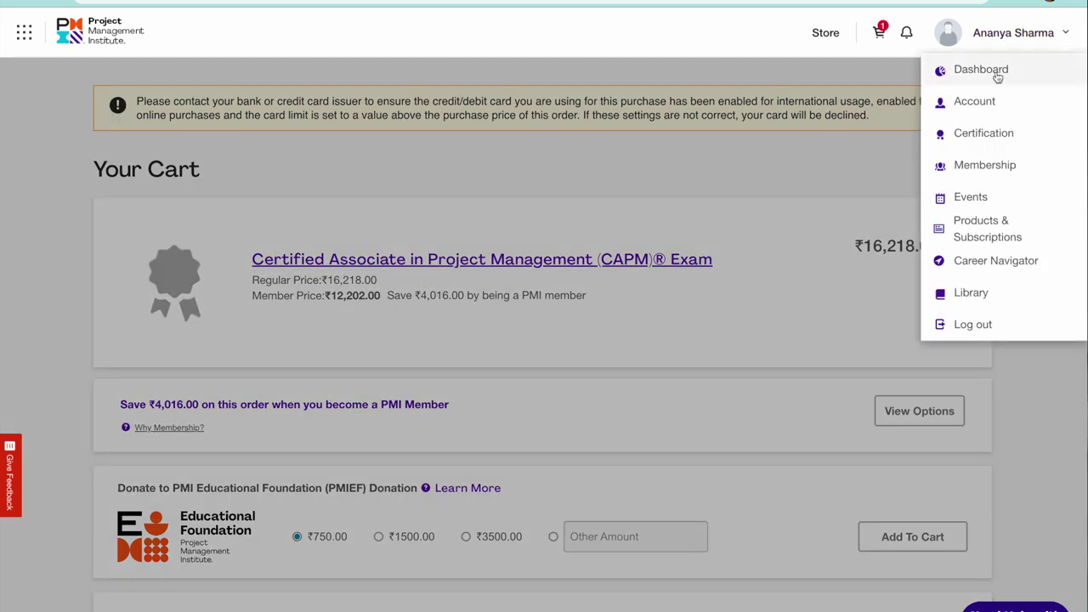
Go to the myPMI Dashboard from the account menu and open the Become a PMI Member page.
click(998, 77)
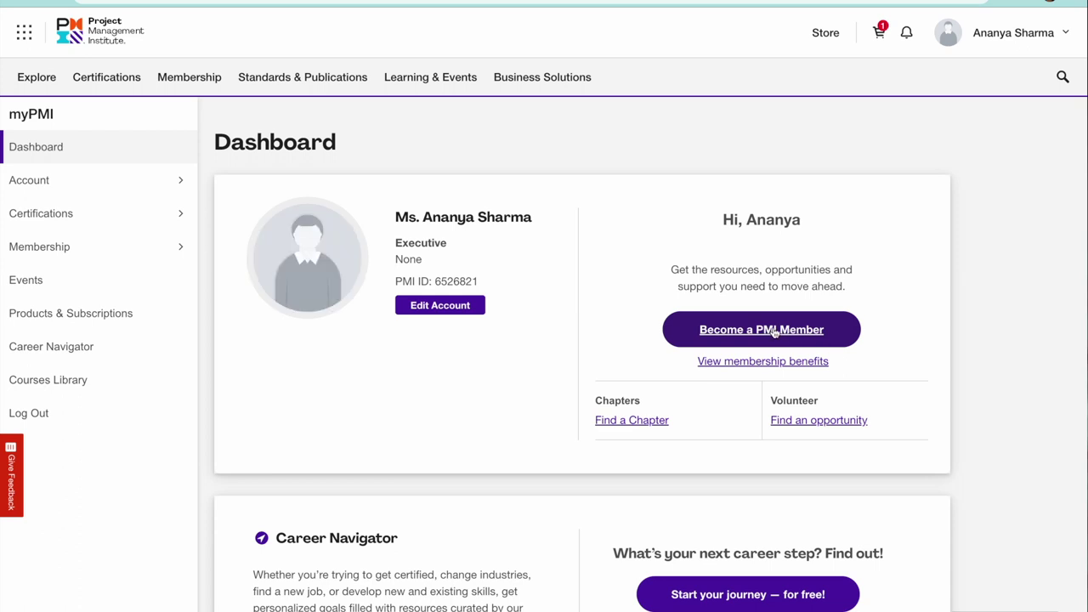
click(742, 334)
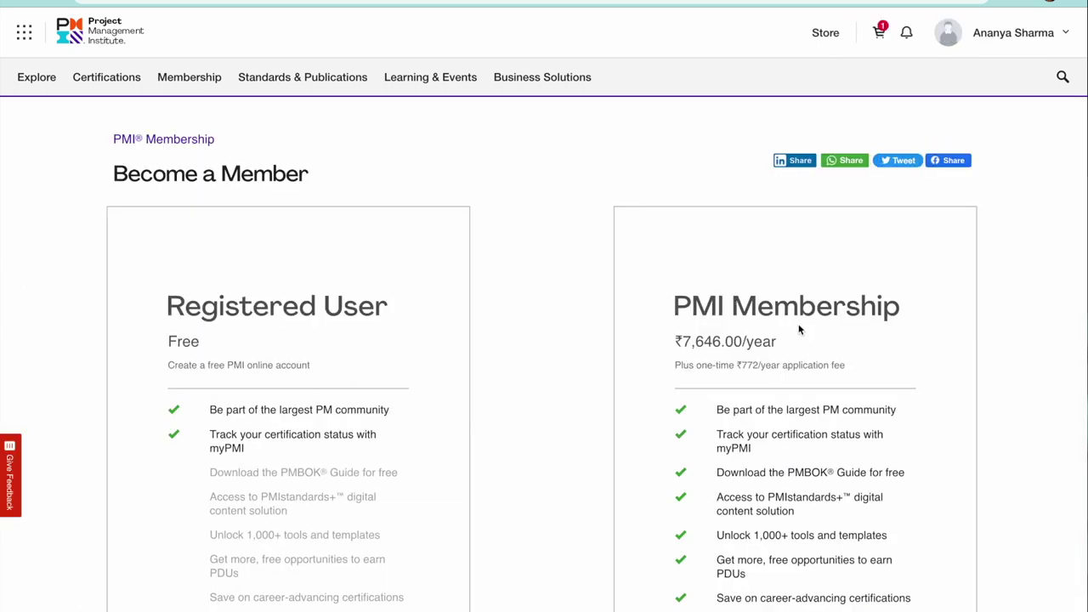
Review the Registered User and ₹7,646.00/year membership plans, then return to the cart without adding membership.
scroll(768, 382, down, 6)
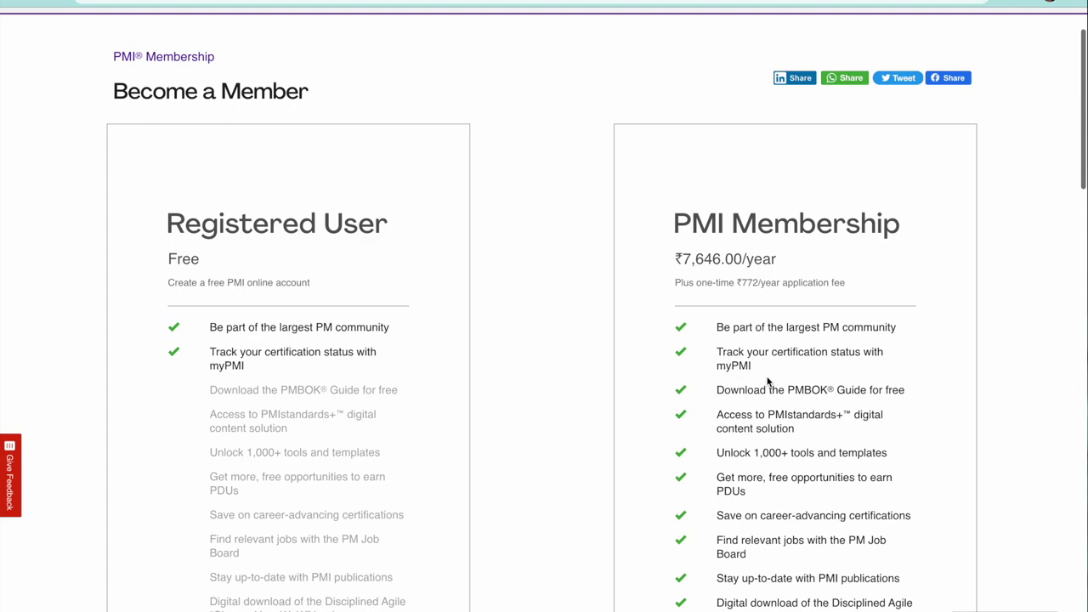
scroll(767, 382, down, 4)
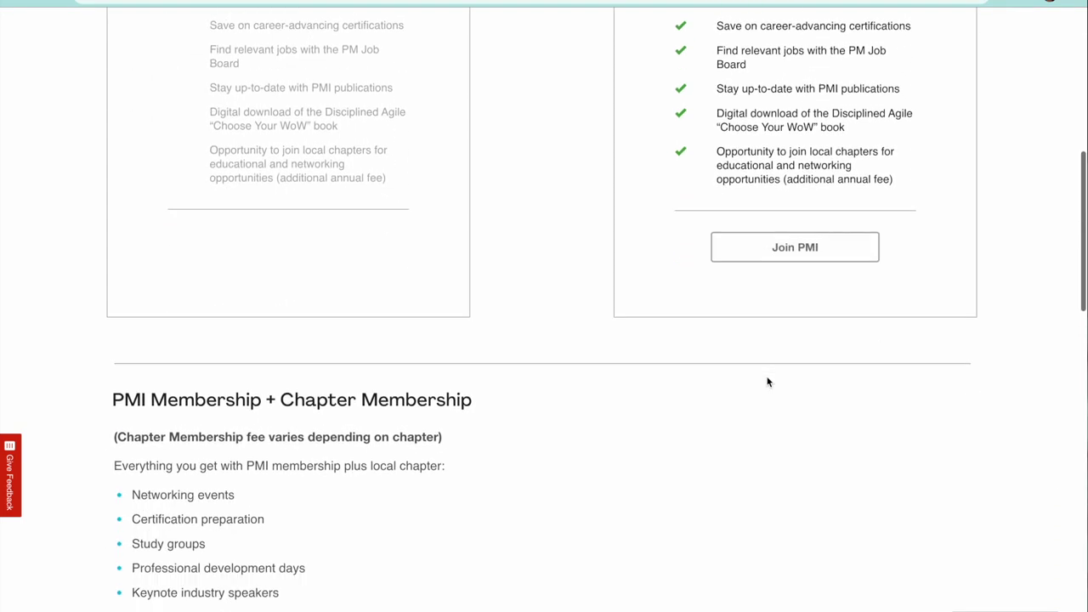
scroll(768, 382, down, 3)
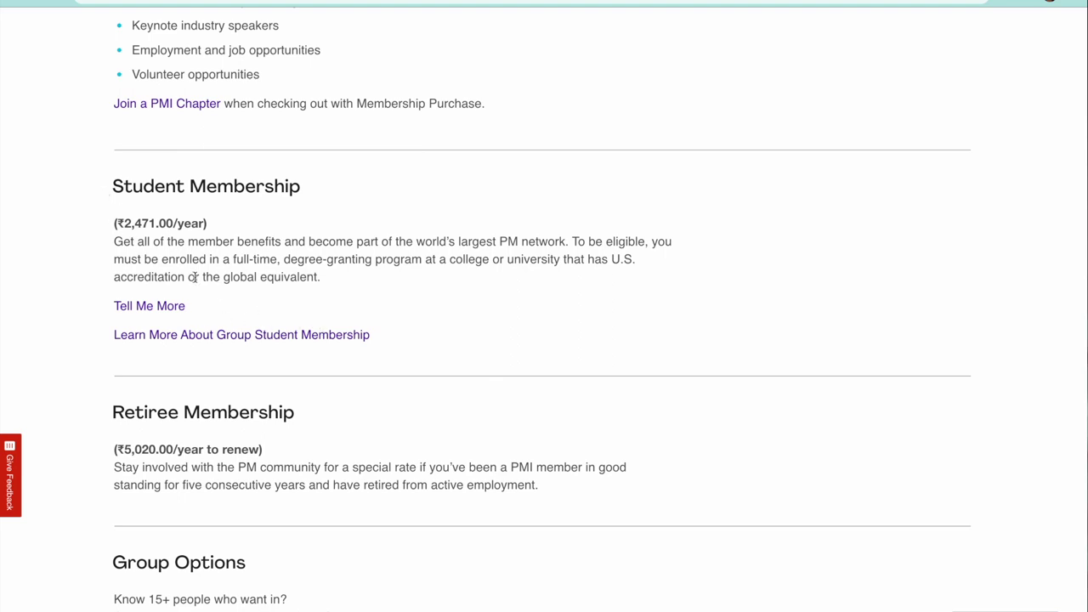
scroll(206, 384, up, 3)
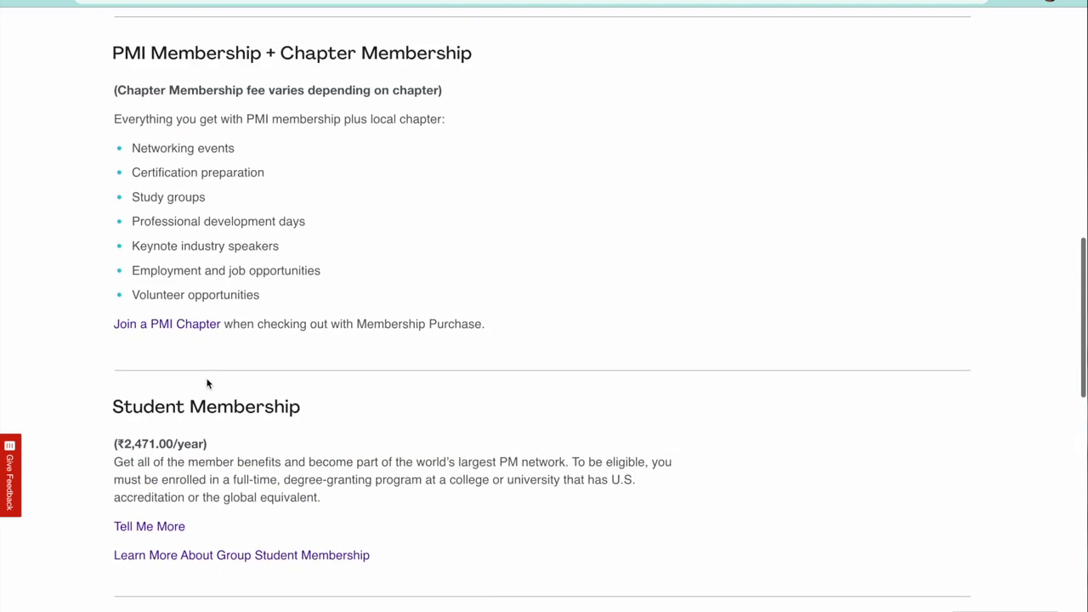
scroll(207, 383, up, 10)
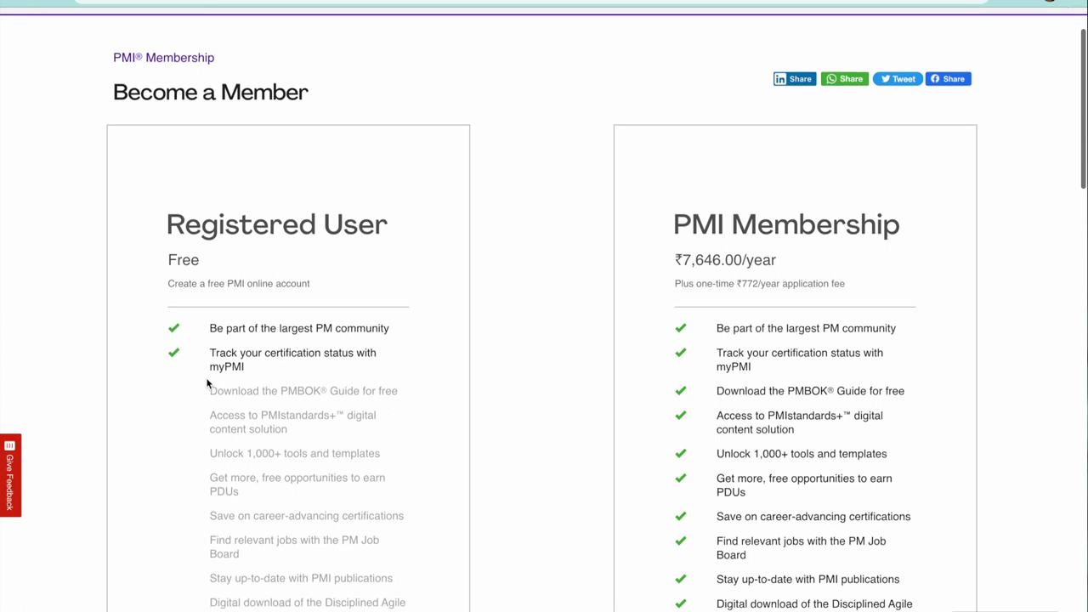
scroll(207, 384, down, 3)
scroll(302, 167, up, 1)
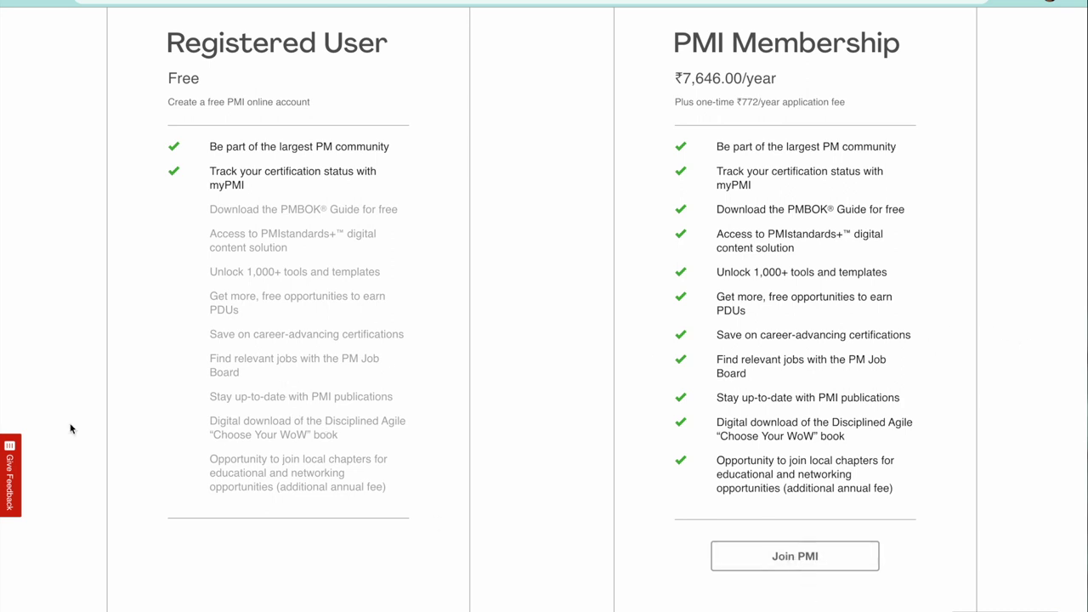
scroll(299, 400, up, 3)
scroll(299, 403, up, 1)
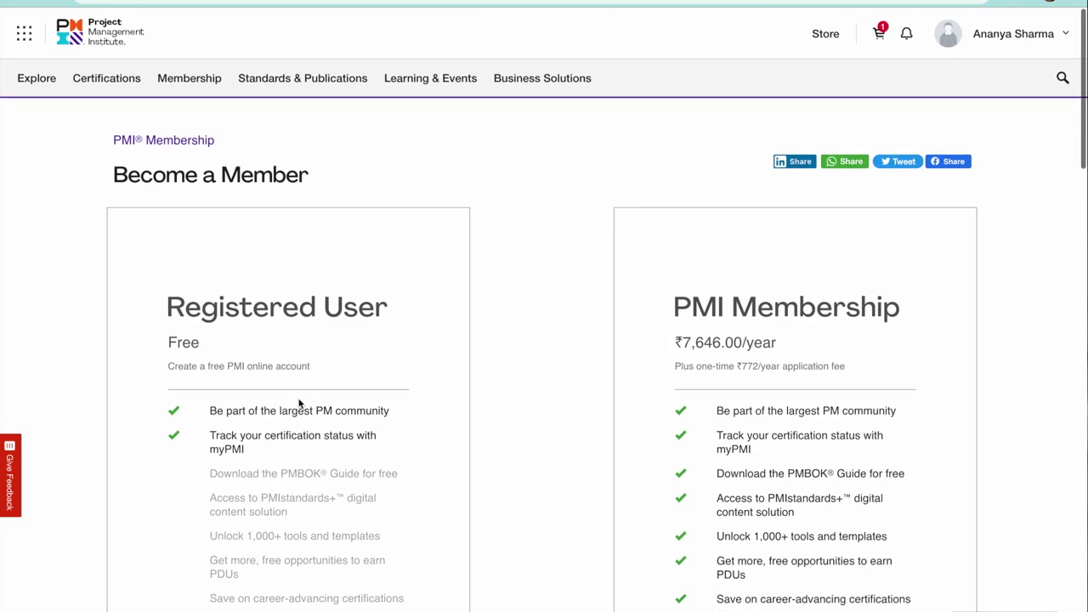
click(881, 34)
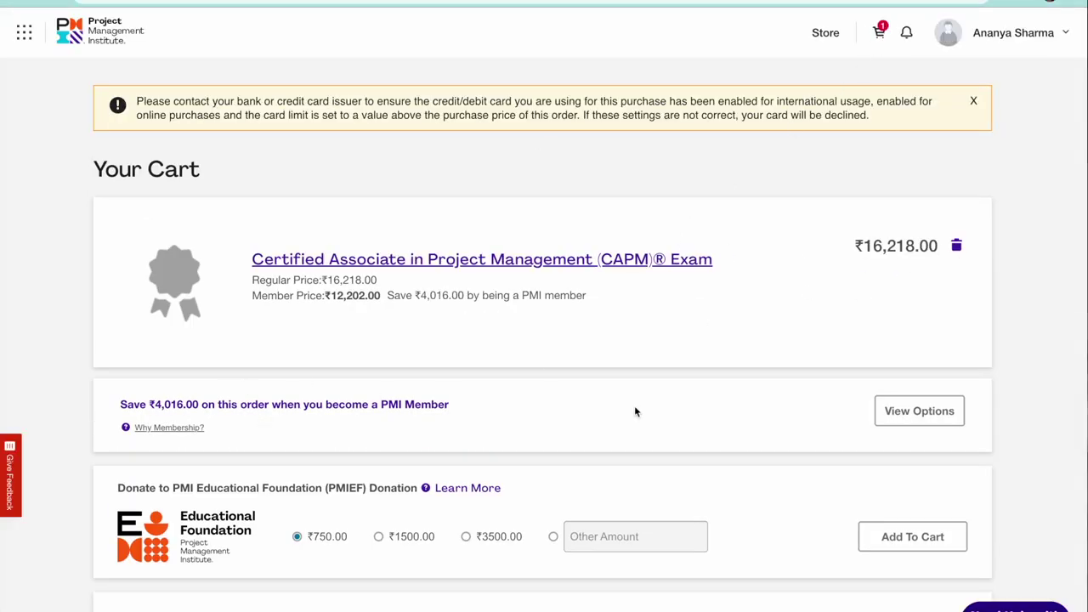
Continue to checkout from the cart holding the ₹16,218.00 CAPM Exam.
scroll(634, 411, down, 3)
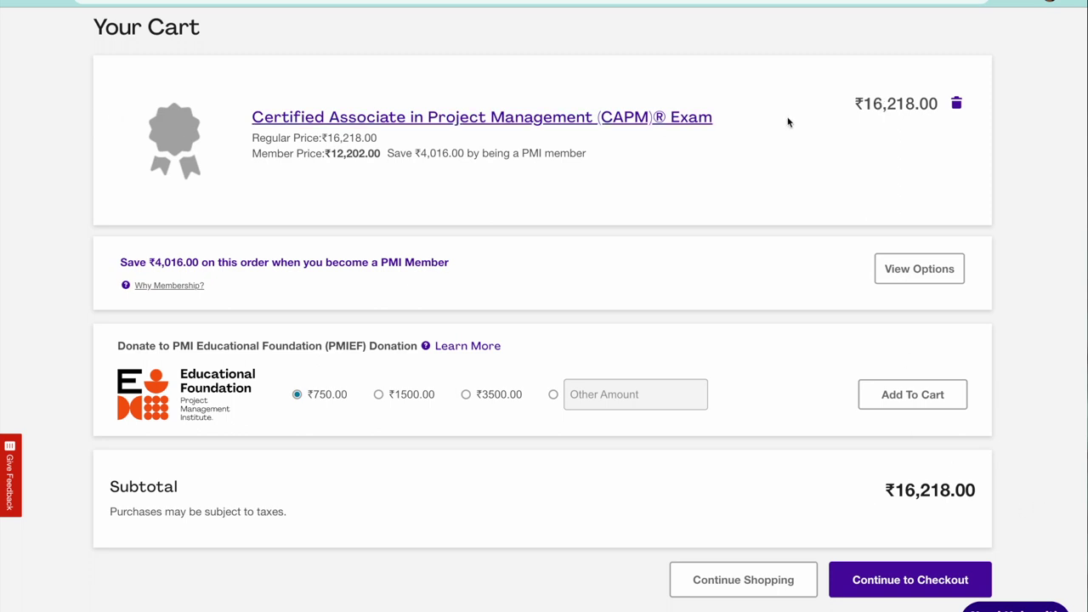
click(903, 591)
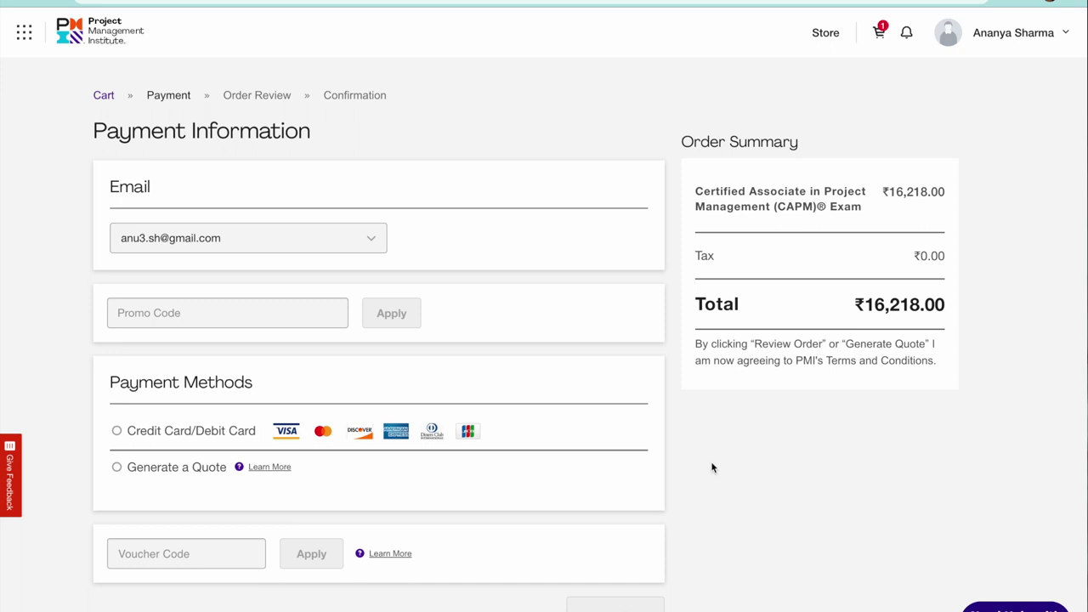
Review the Payment Information page and choose Credit Card/Debit Card as the payment method.
scroll(712, 467, down, 2)
scroll(713, 467, up, 2)
click(117, 431)
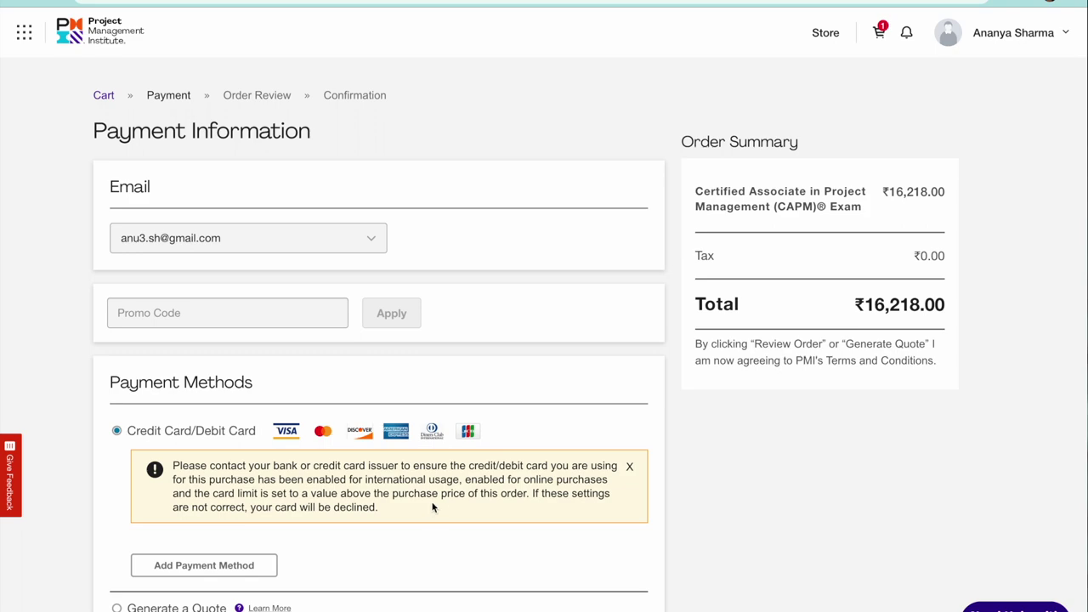
Scroll over the Payment Information page to confirm card payment for the ₹16,218.00 order.
scroll(432, 507, down, 2)
scroll(889, 420, up, 3)
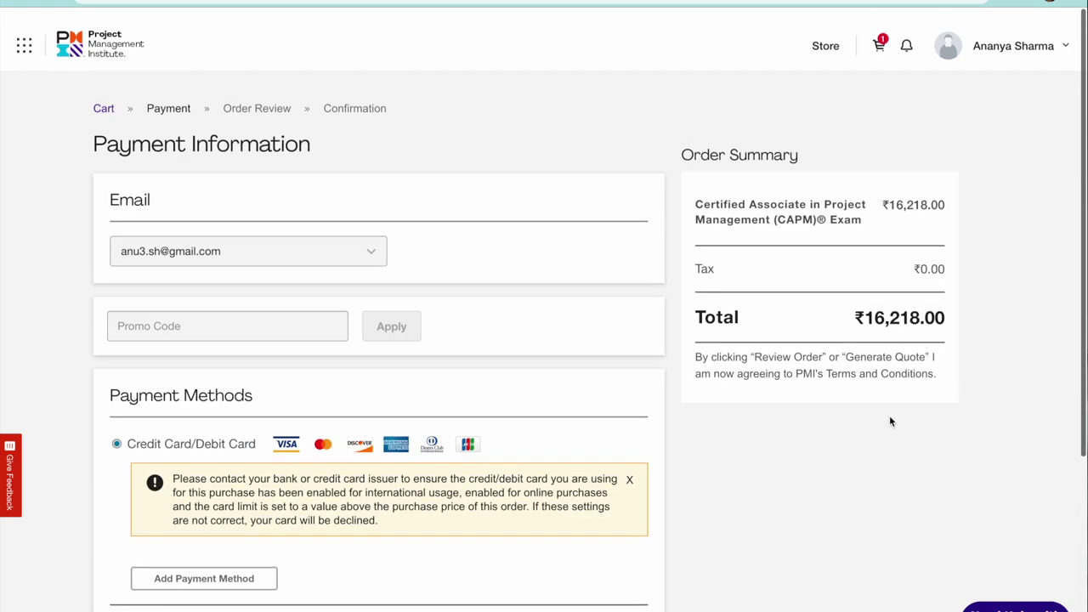